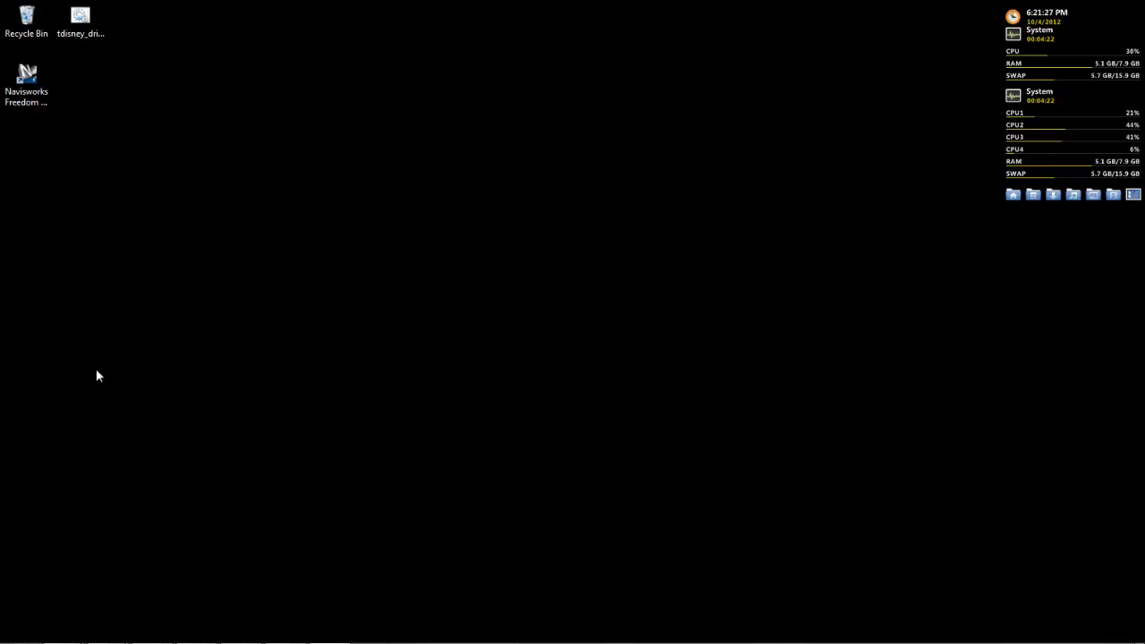
Launch the Chrome browser from the desktop.
mouse_move(107, 639)
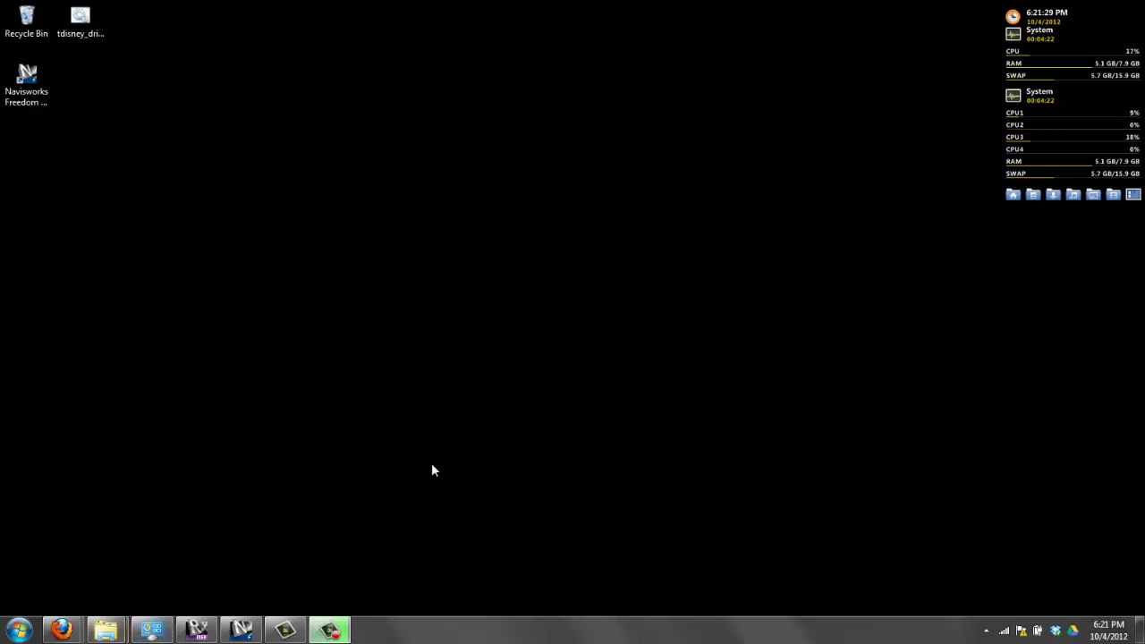
key(super)
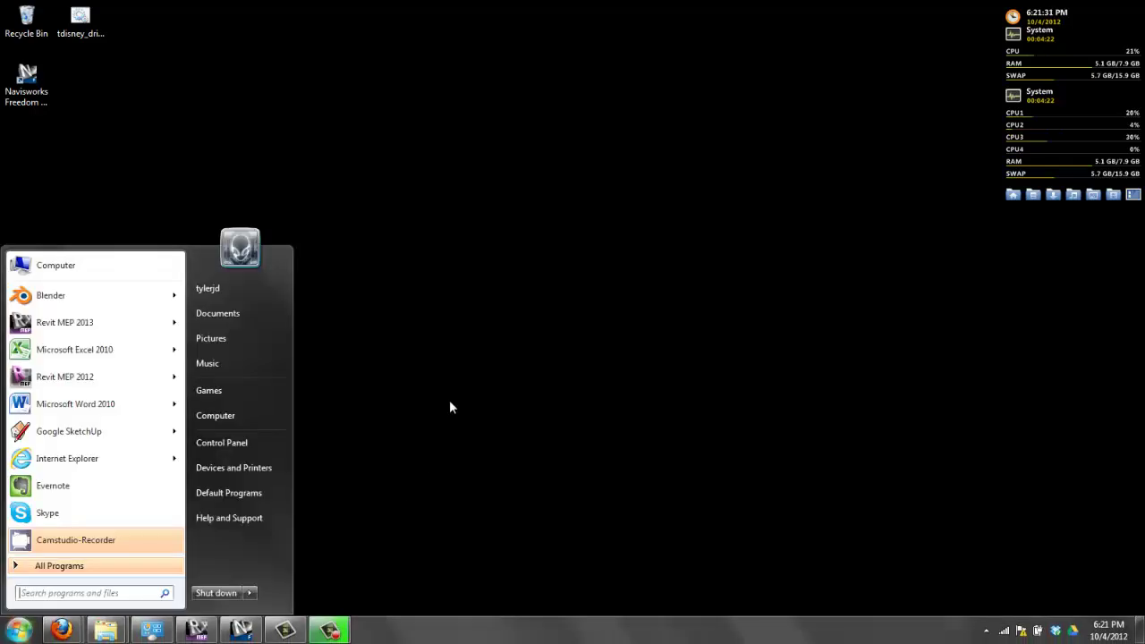
text(chrome)
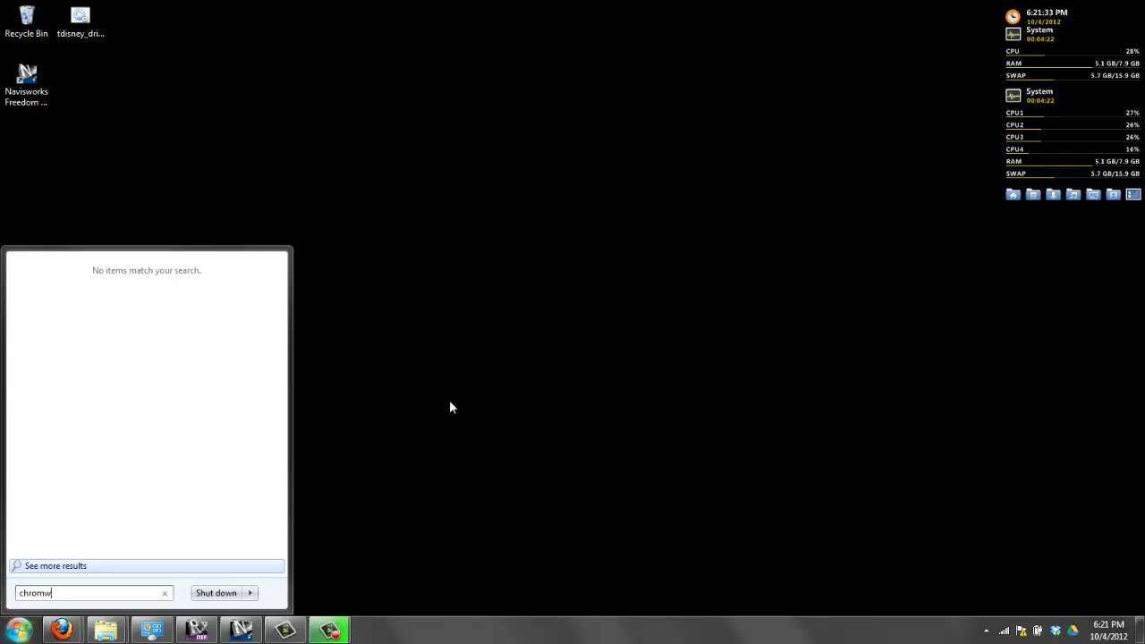
key(Return)
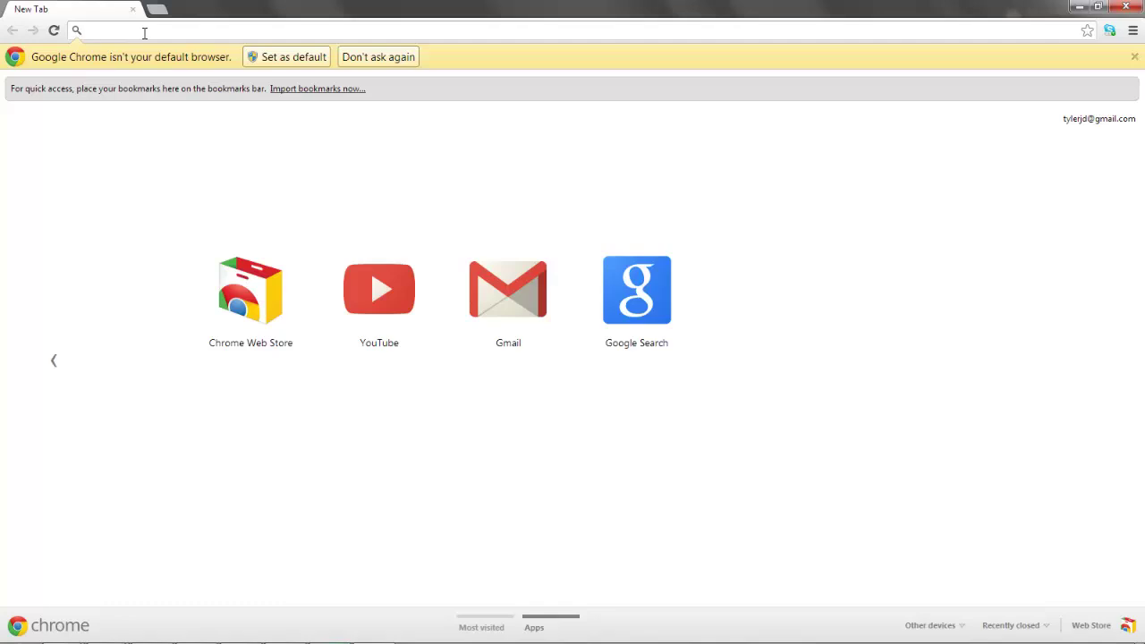
Search the web for "navis freedom viewer" and go to the Autodesk Navisworks Freedom product page.
text(navis freedom viewer)
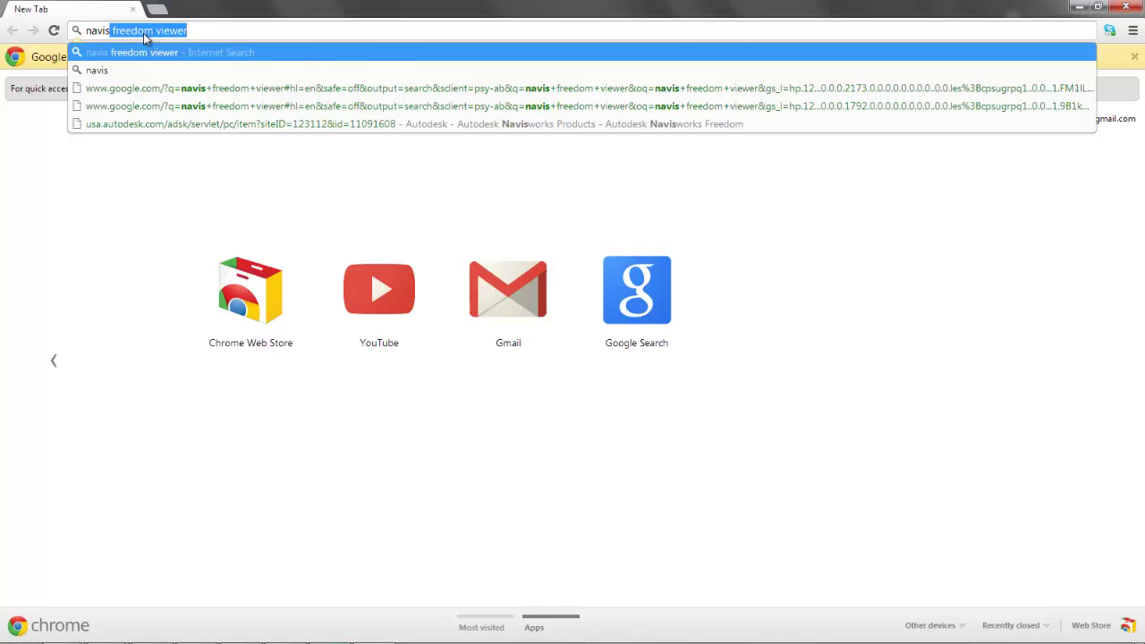
key(Return)
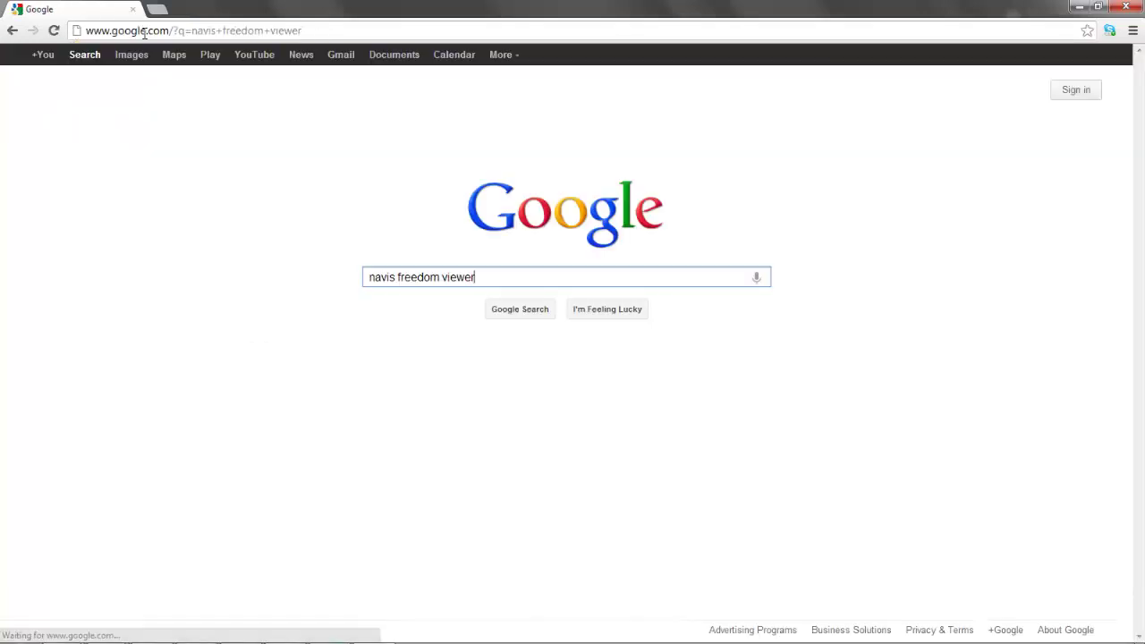
click(488, 315)
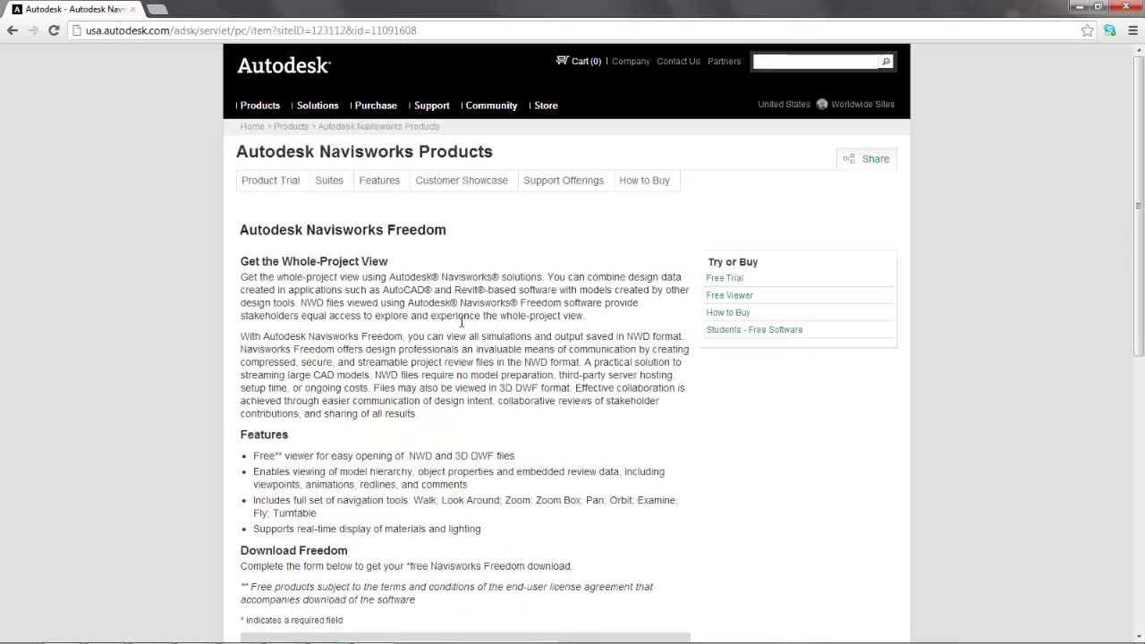
Go to the free viewer information and examine the Download Freedom registration form with its required fields.
click(726, 298)
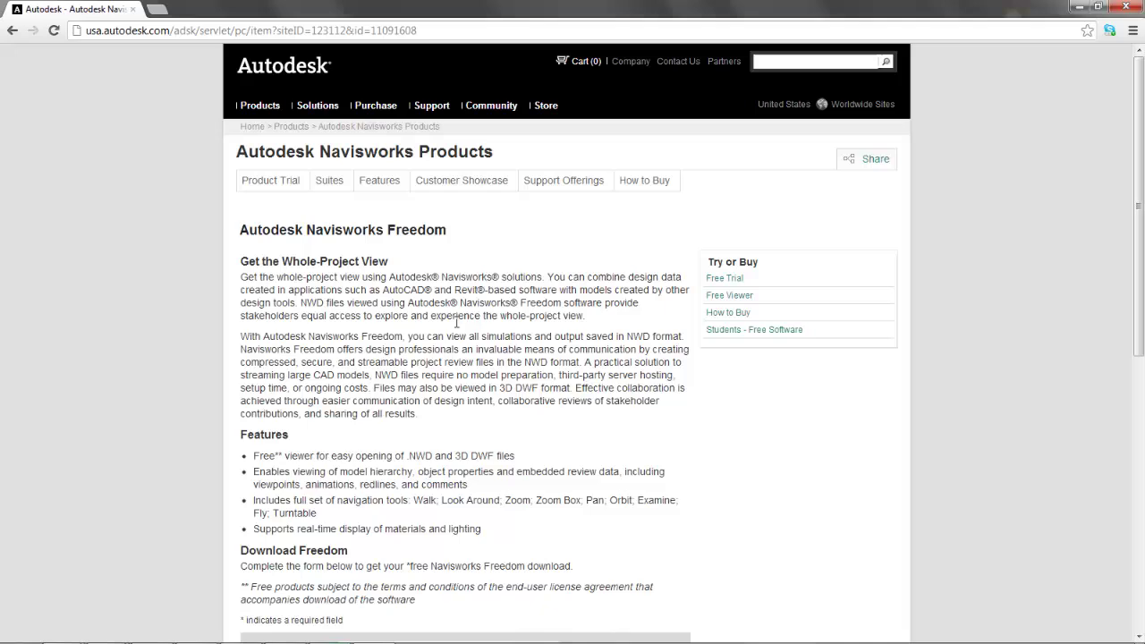
scroll(435, 321, down, 4)
scroll(435, 321, down, 1)
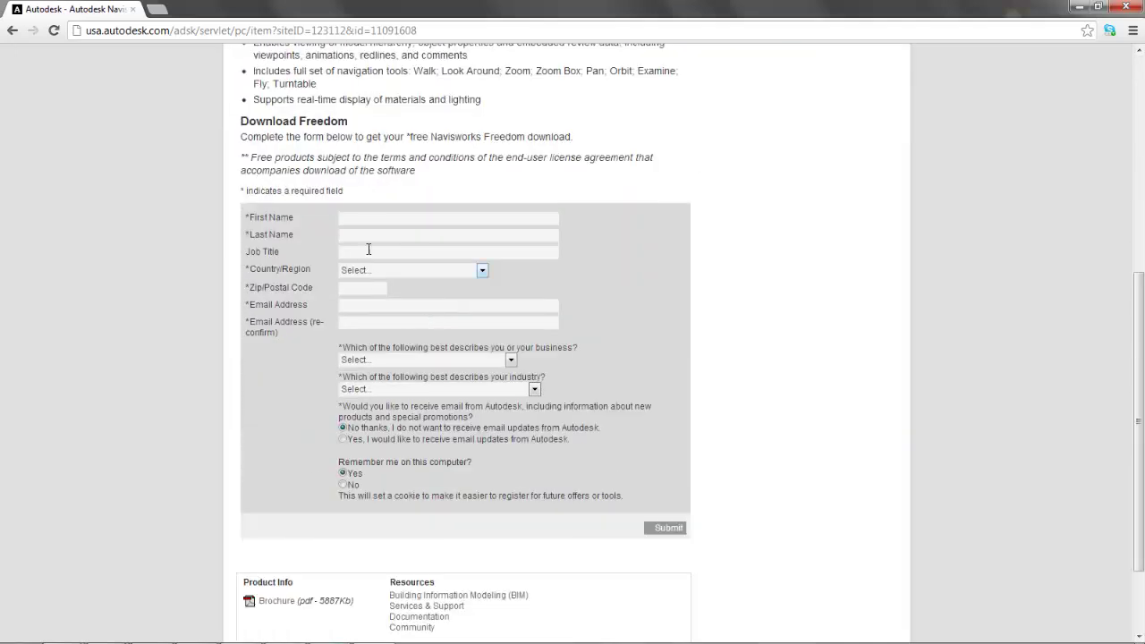
scroll(319, 437, down, 1)
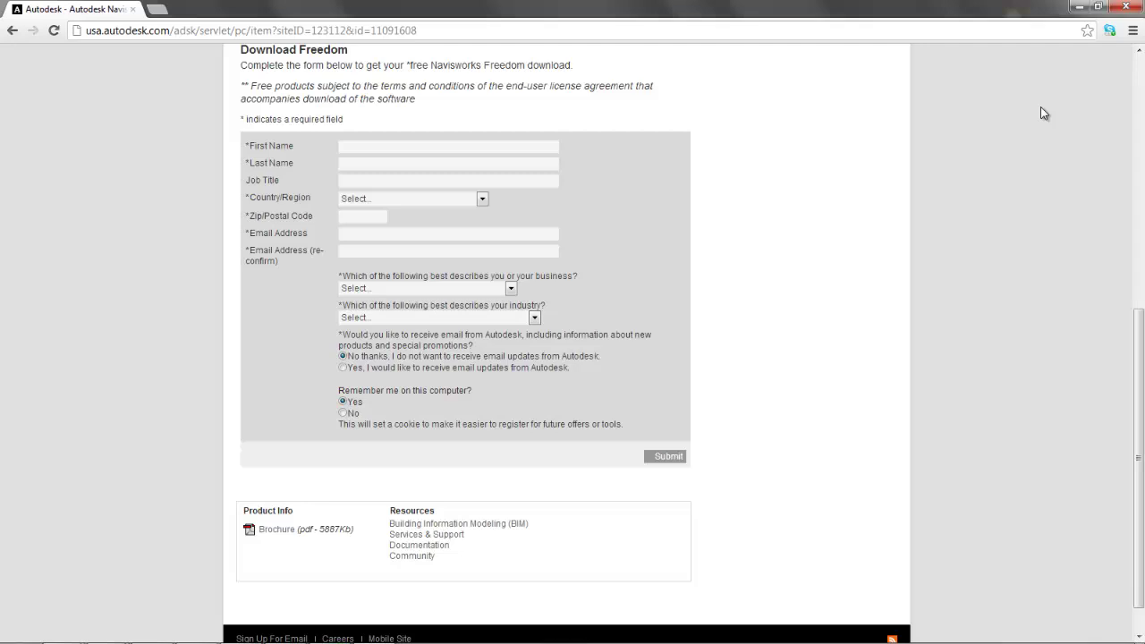
Close the browser and launch Navisworks Freedom 2013 from the desktop.
click(1128, 10)
click(34, 89)
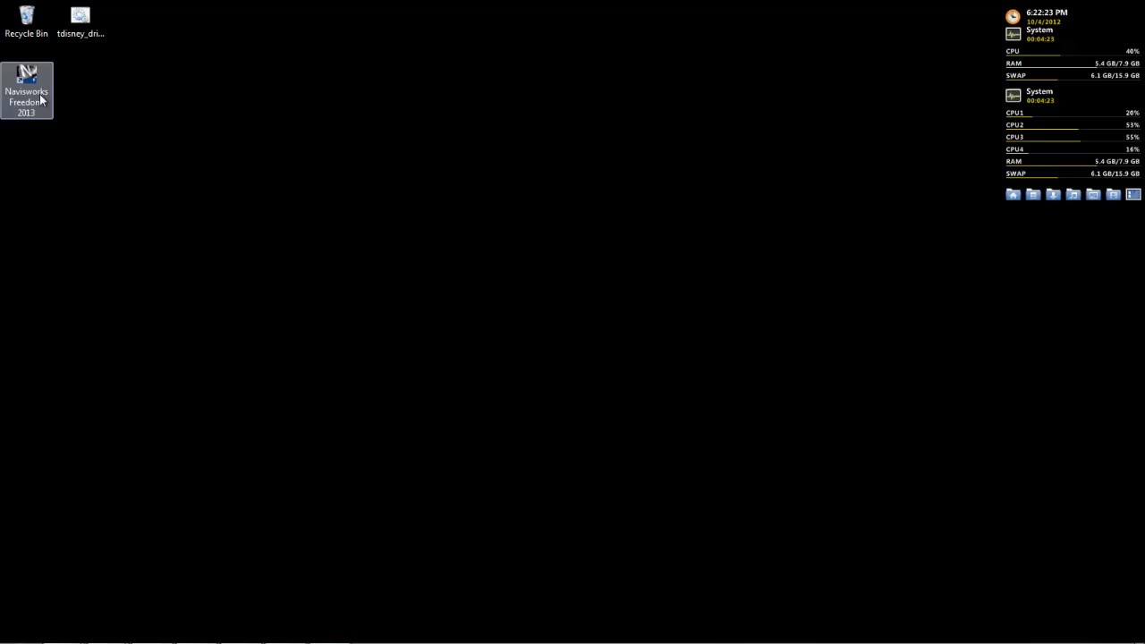
double_click(36, 97)
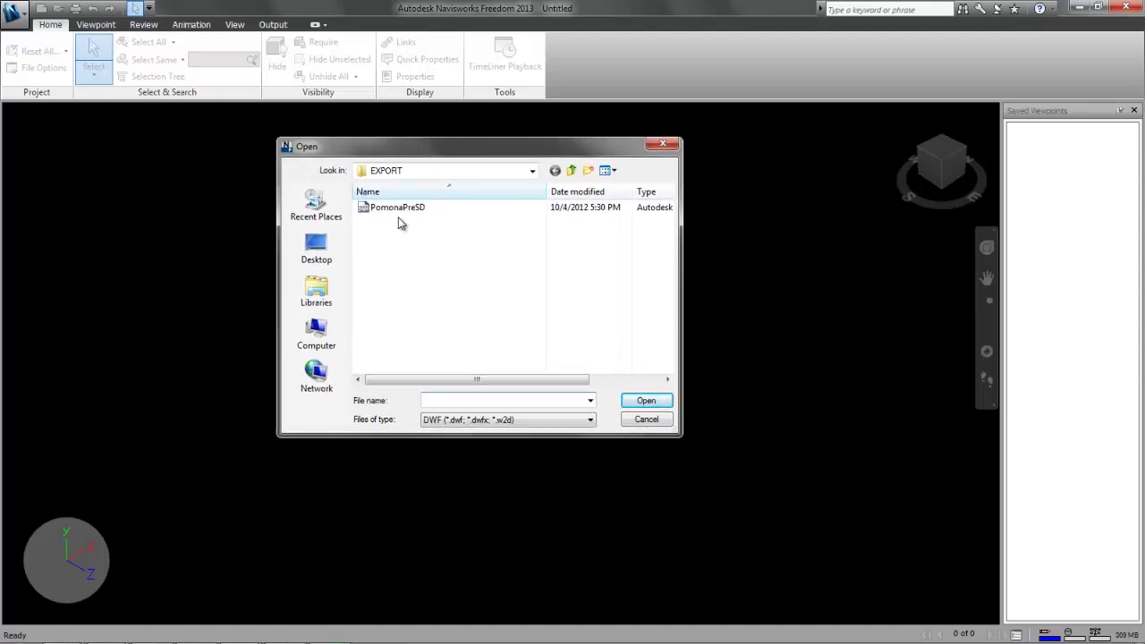
Select the PomonaPreSD file in the EXPORT folder and enlarge the Open dialog to show the full file details.
click(391, 210)
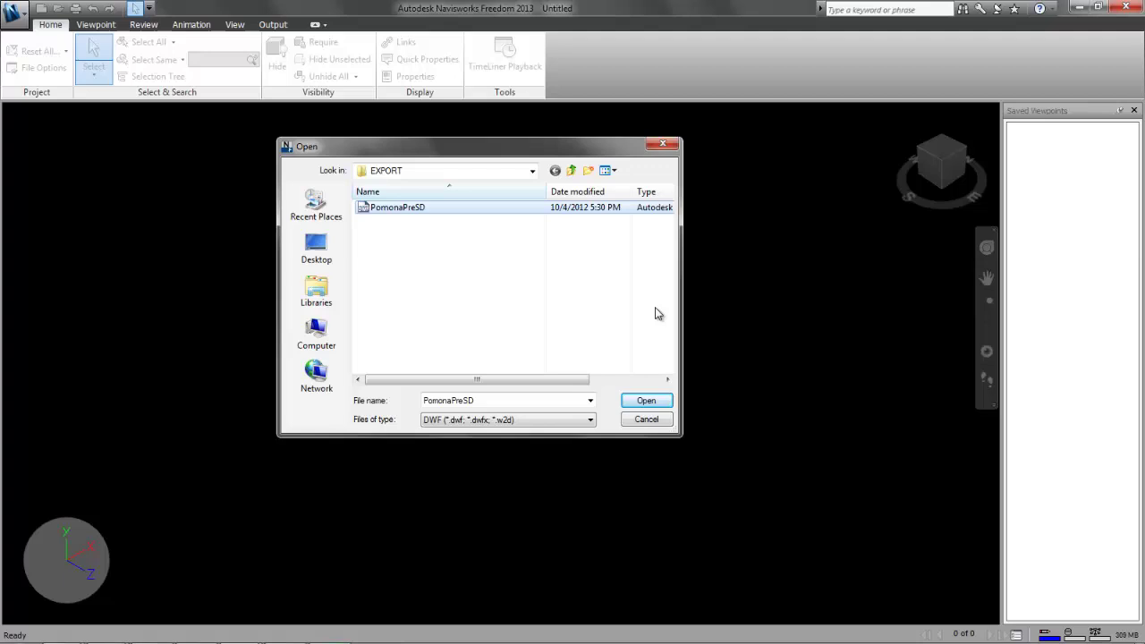
drag(677, 303, 762, 304)
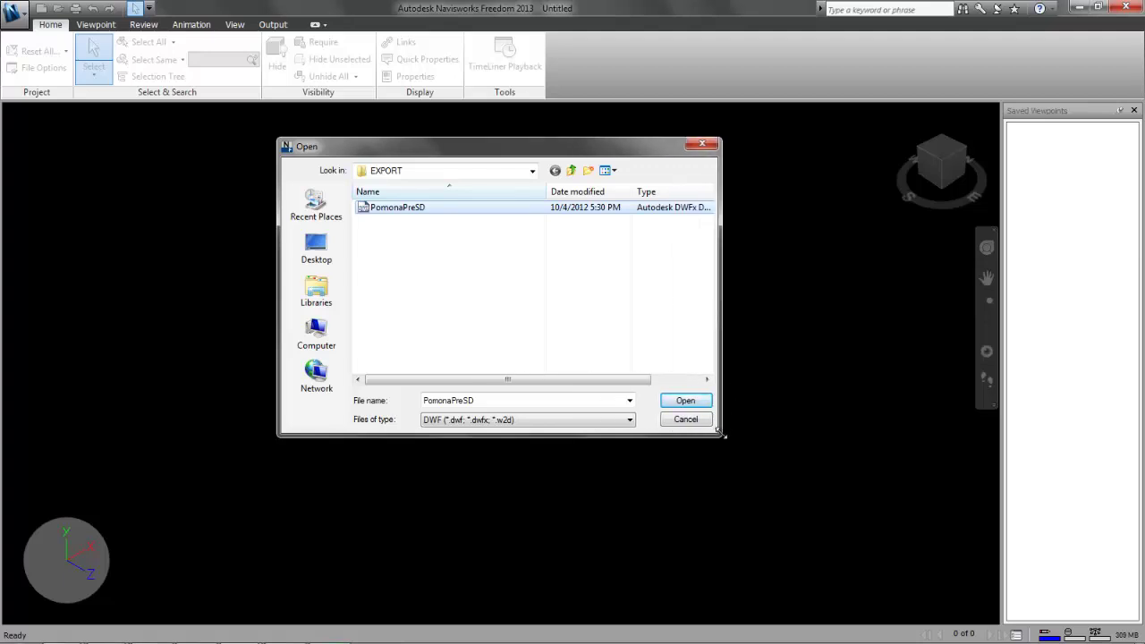
drag(721, 437, 780, 505)
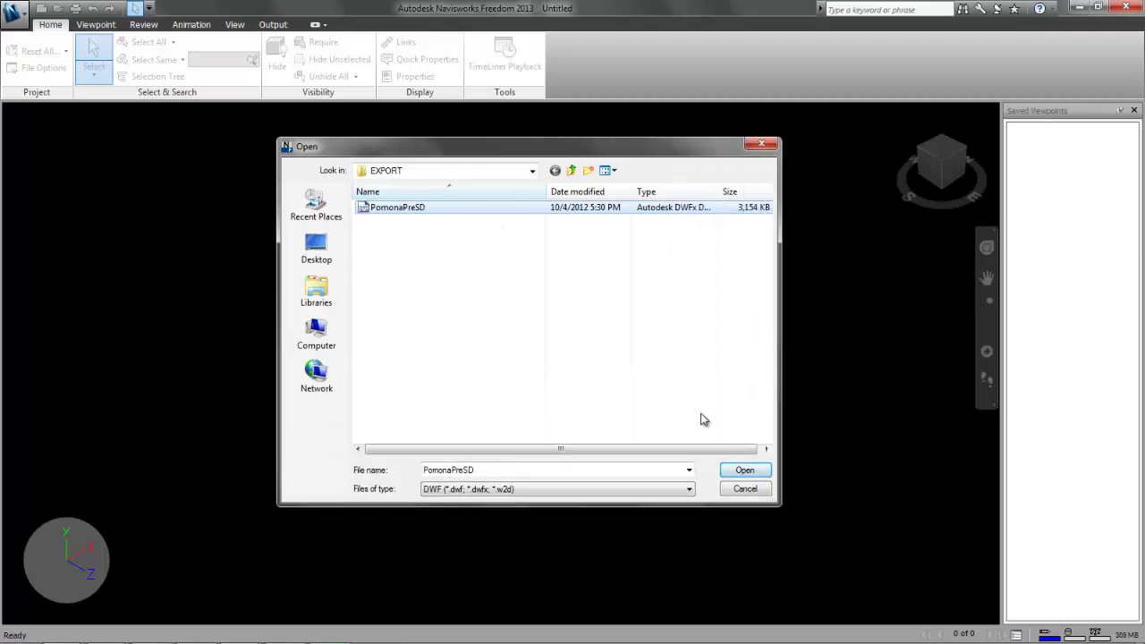
Try filtering the file list to Navisworks (*.nwd), and restore the DWF (*.dwf, *.dwfx, *.w2d) file type.
click(481, 492)
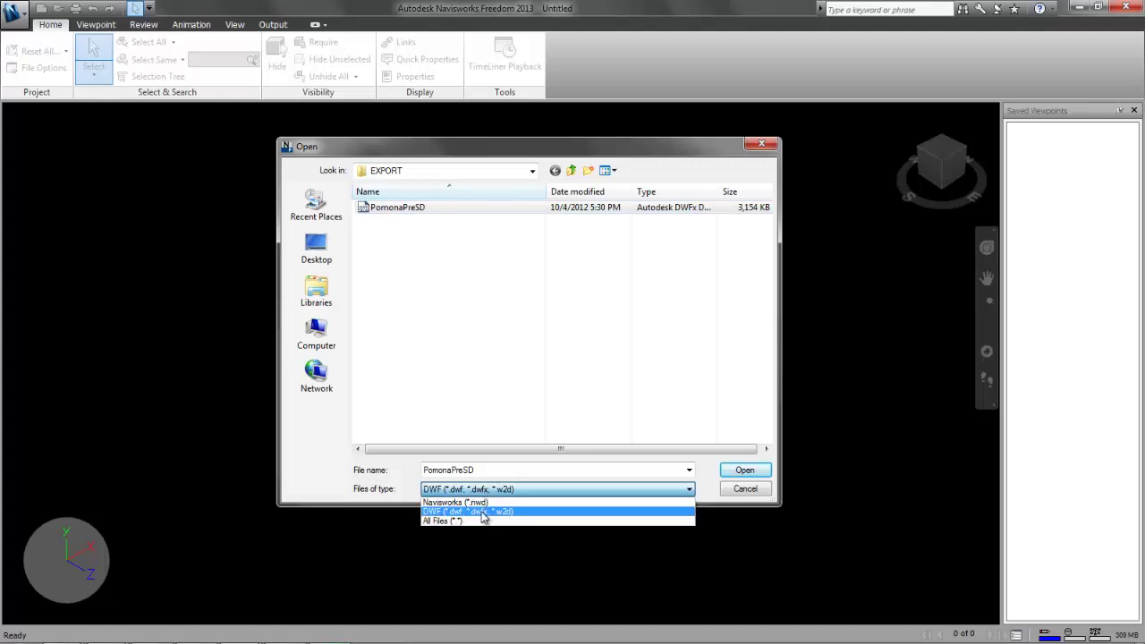
click(447, 502)
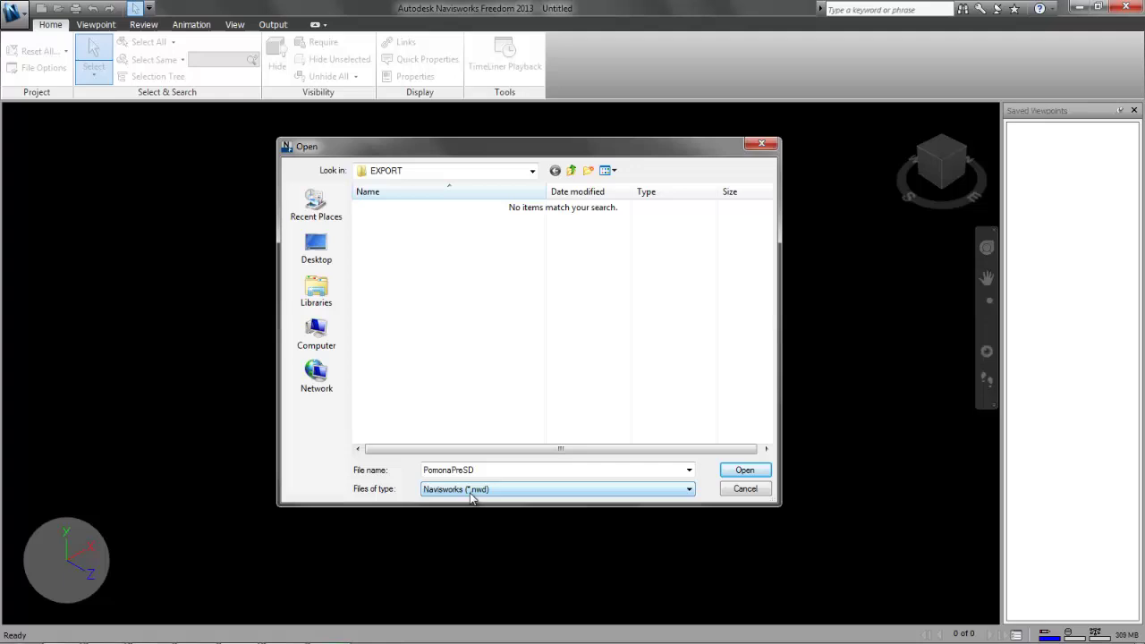
click(472, 493)
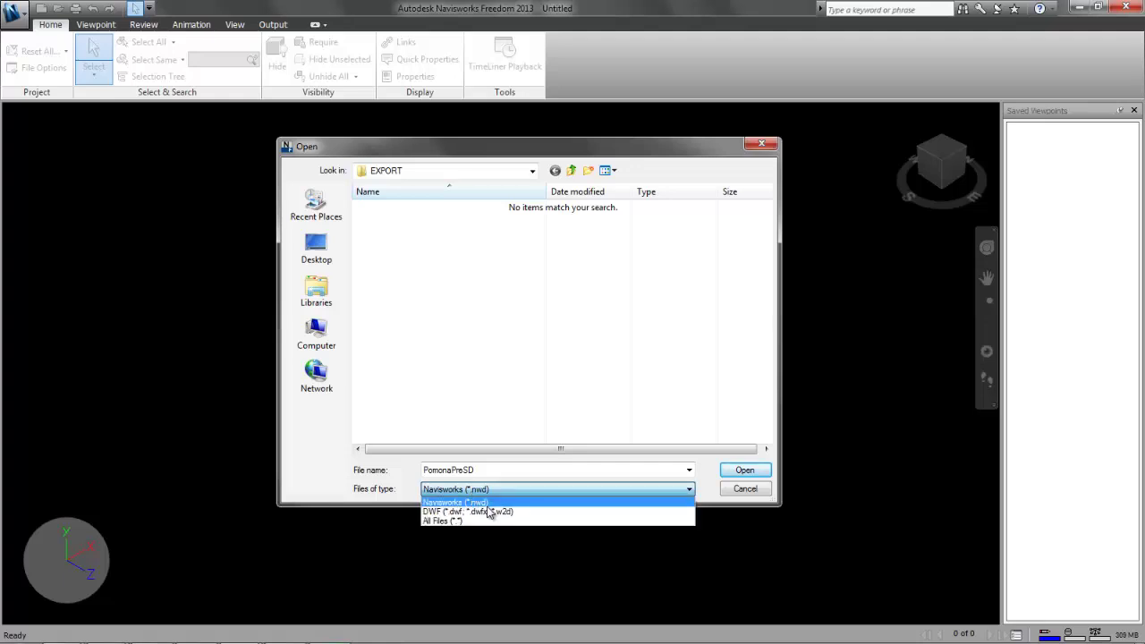
click(488, 513)
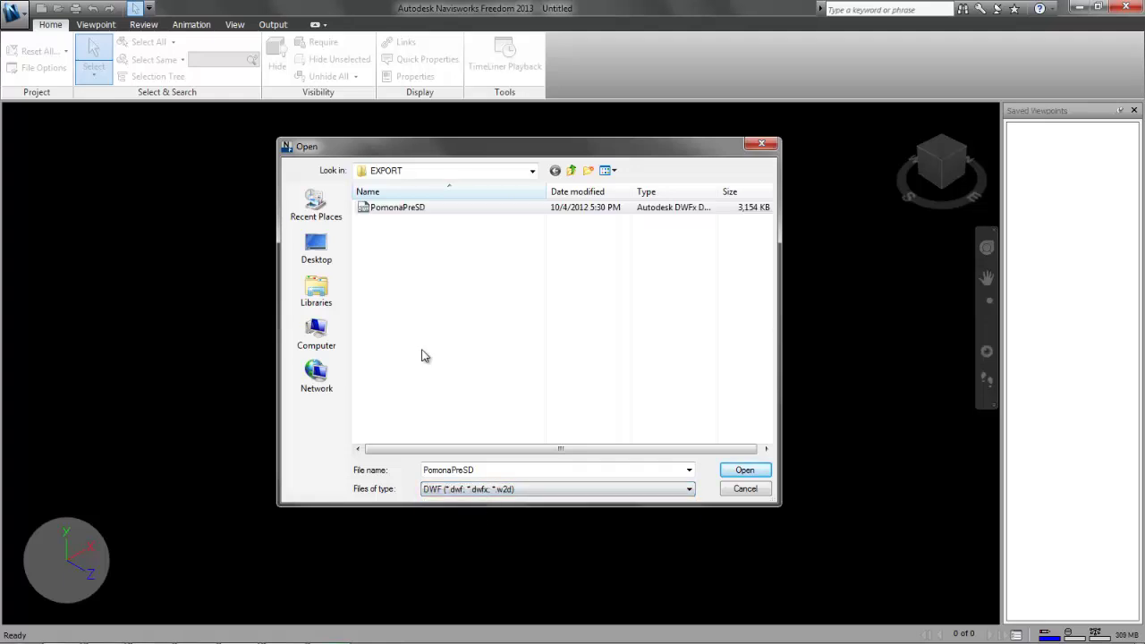
Open the PomonaPreSD DWFx model from the EXPORT folder.
click(407, 210)
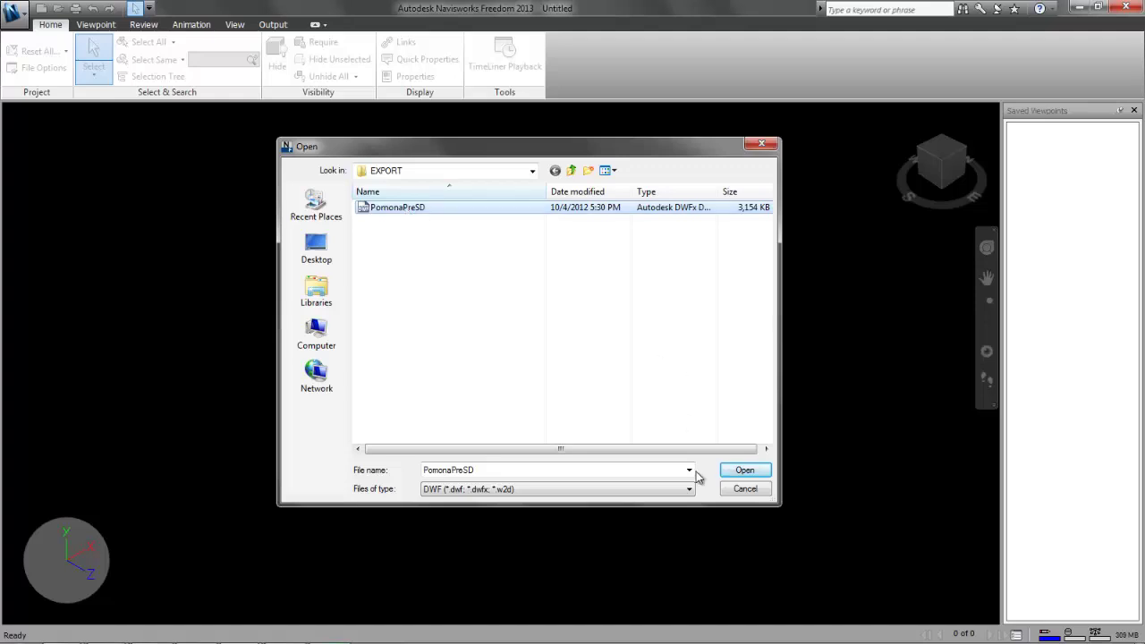
click(744, 473)
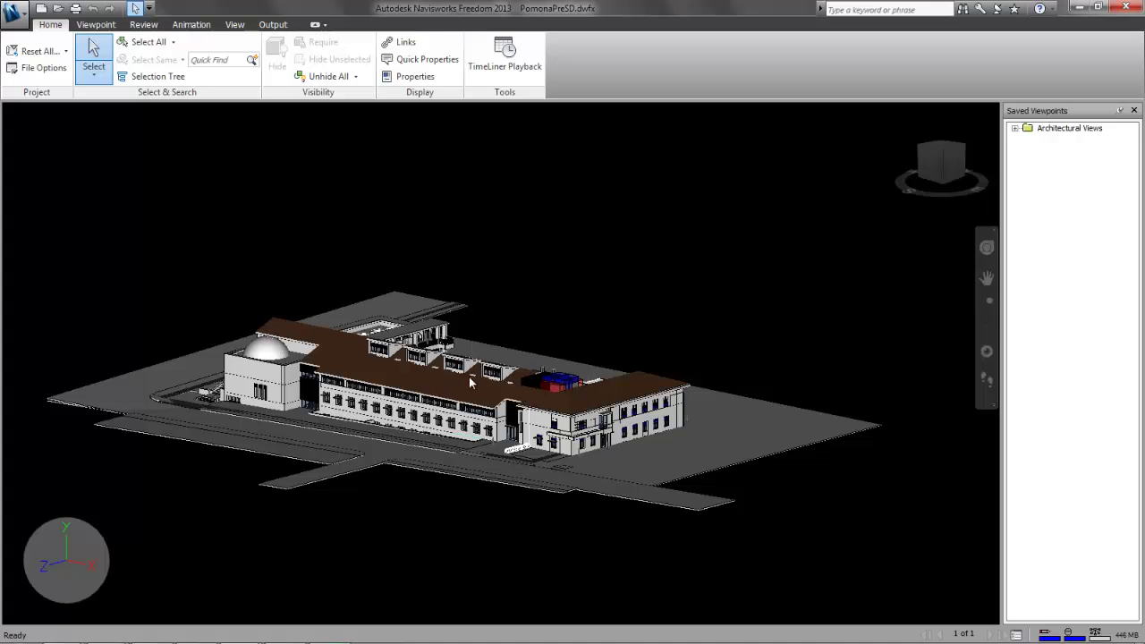
Pan the building model back and forth across the scene.
middle_drag(461, 376, 544, 345)
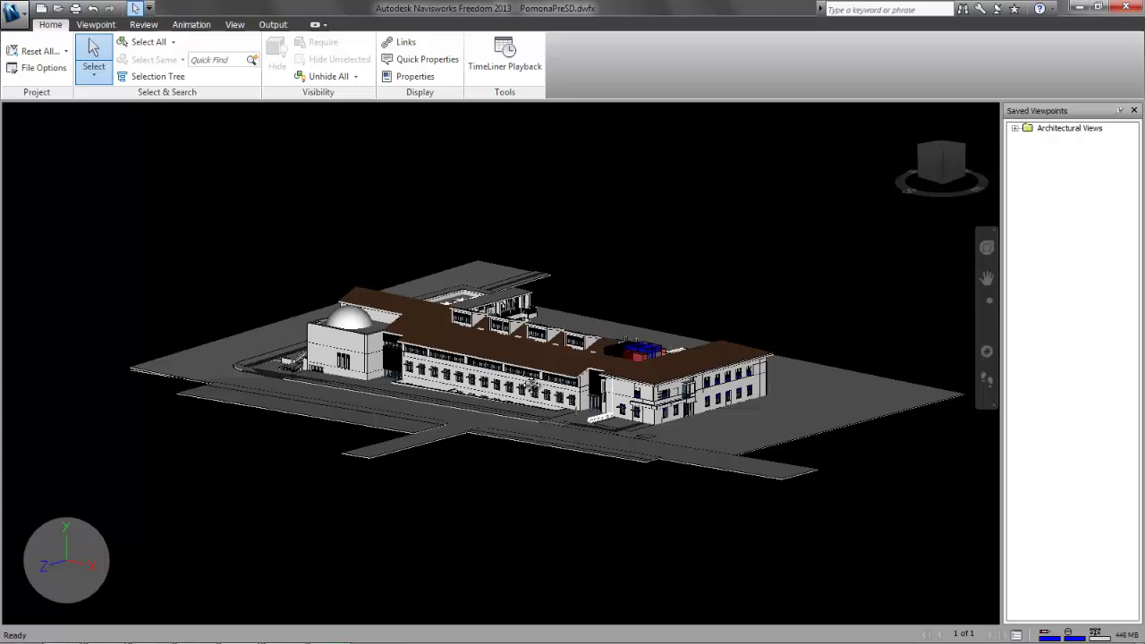
middle_drag(578, 354, 410, 374)
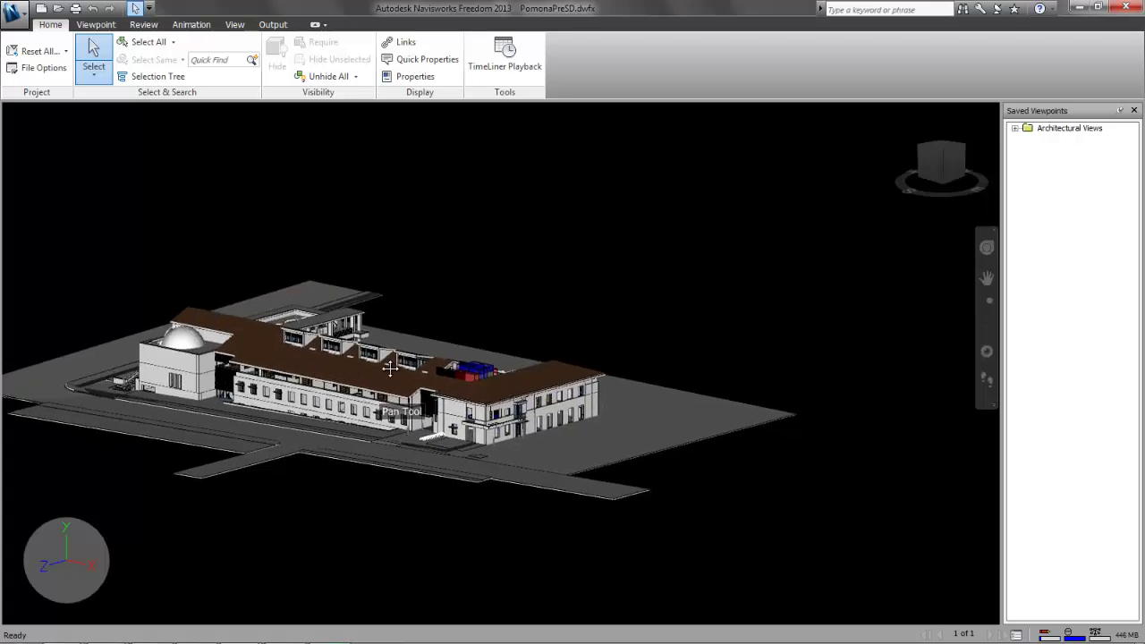
middle_drag(273, 394, 455, 351)
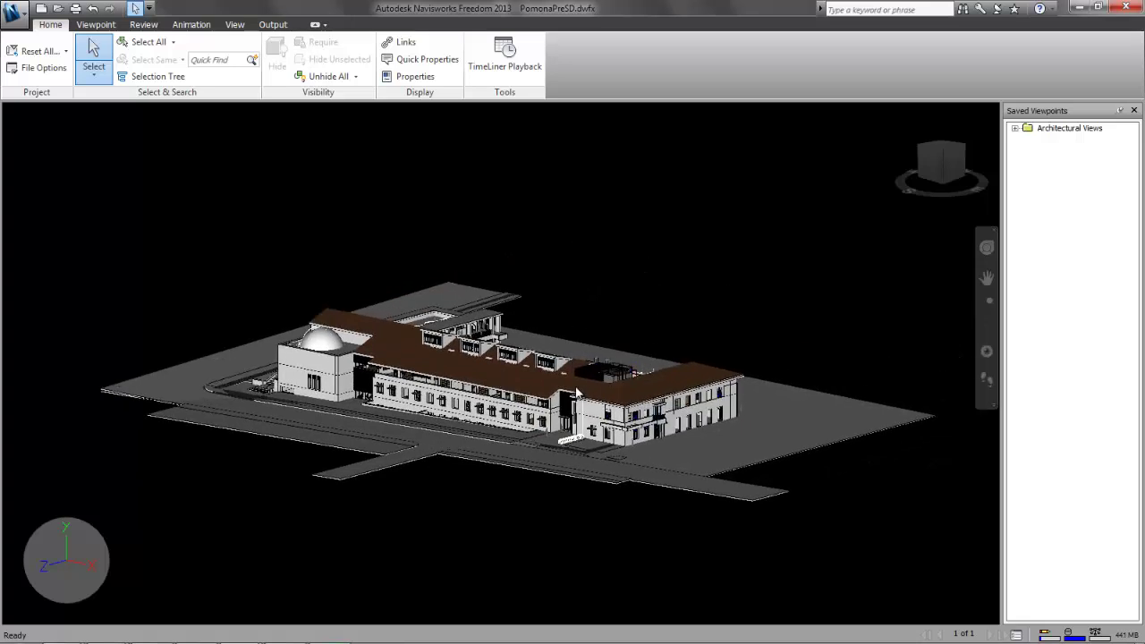
click(599, 372)
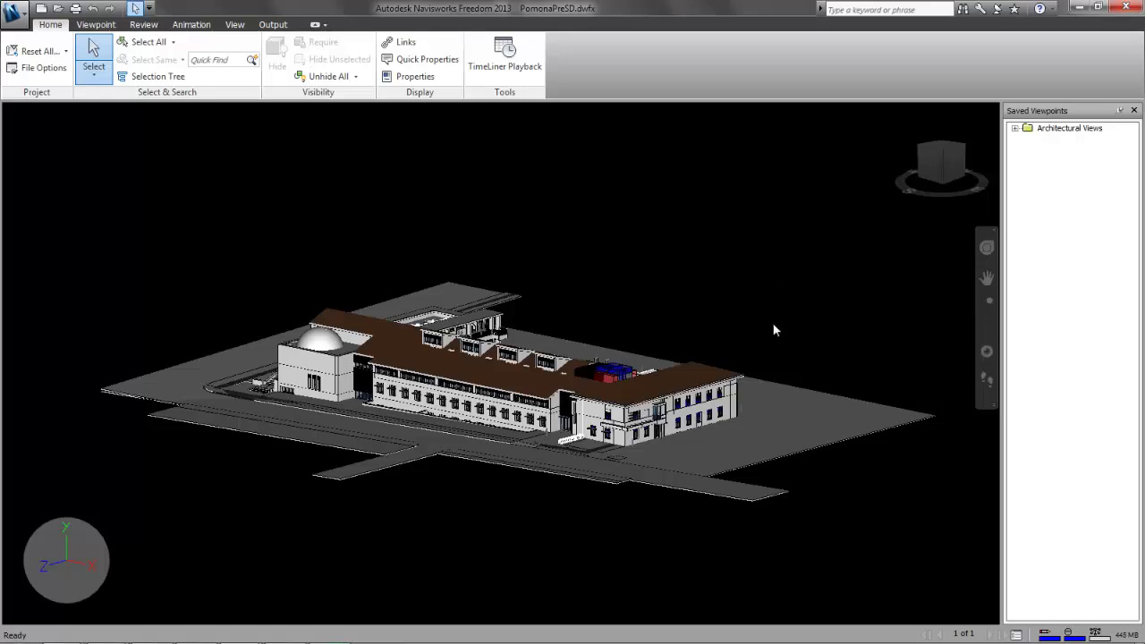
Orbit and zoom around the building to examine its courtyard facade, roof dormers and domed corner.
mouse_move(774, 327)
shift+middle_down()
mouse_move(715, 376)
mouse_move(619, 417)
mouse_move(524, 383)
mouse_move(458, 313)
mouse_move(444, 224)
mouse_move(383, 358)
mouse_move(706, 370)
mouse_move(818, 299)
mouse_move(653, 379)
mouse_move(506, 353)
mouse_move(350, 291)
mouse_move(358, 295)
shift+middle_up()
scroll(392, 341, up, 1)
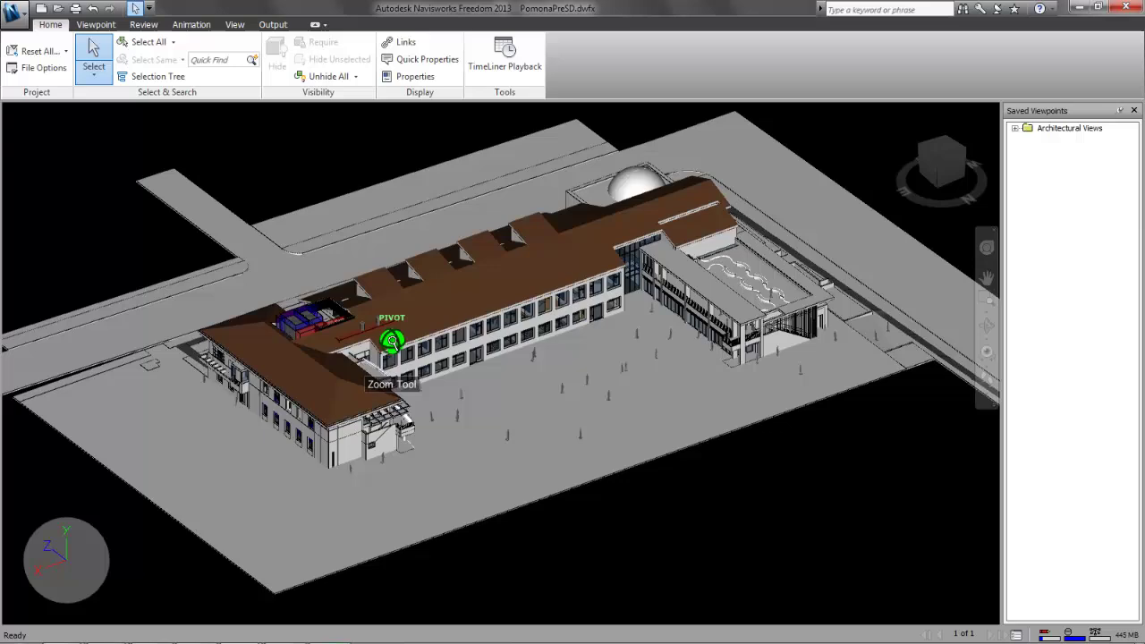
drag(392, 341, 392, 308)
drag(757, 276, 503, 312)
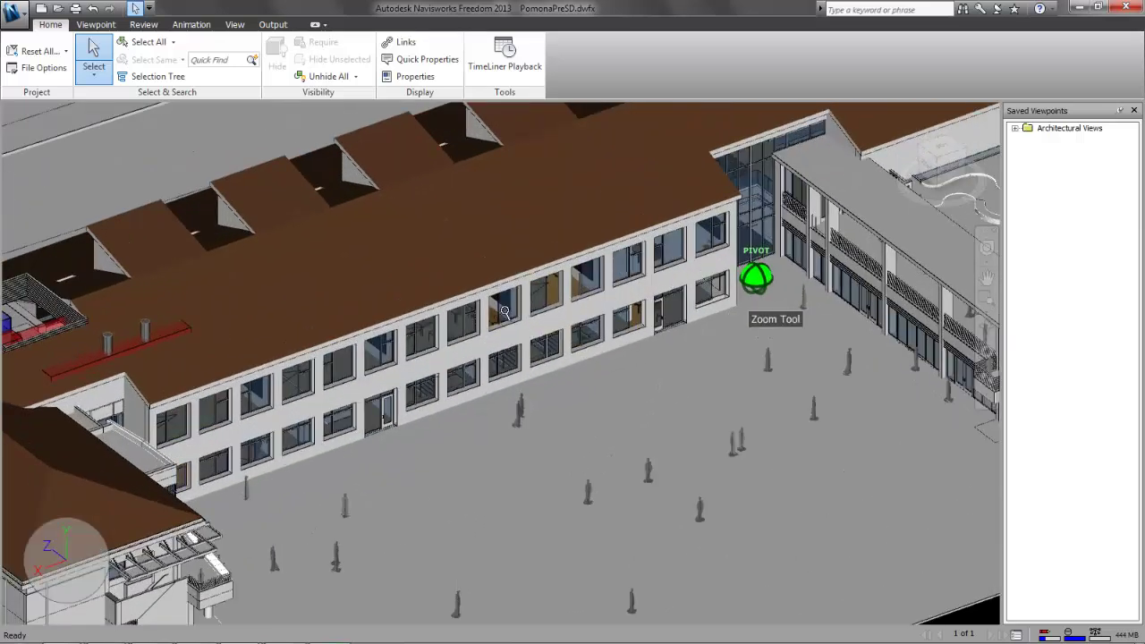
drag(174, 358, 173, 347)
drag(890, 207, 890, 202)
drag(545, 358, 340, 351)
shift+middle_drag(323, 353, 761, 287)
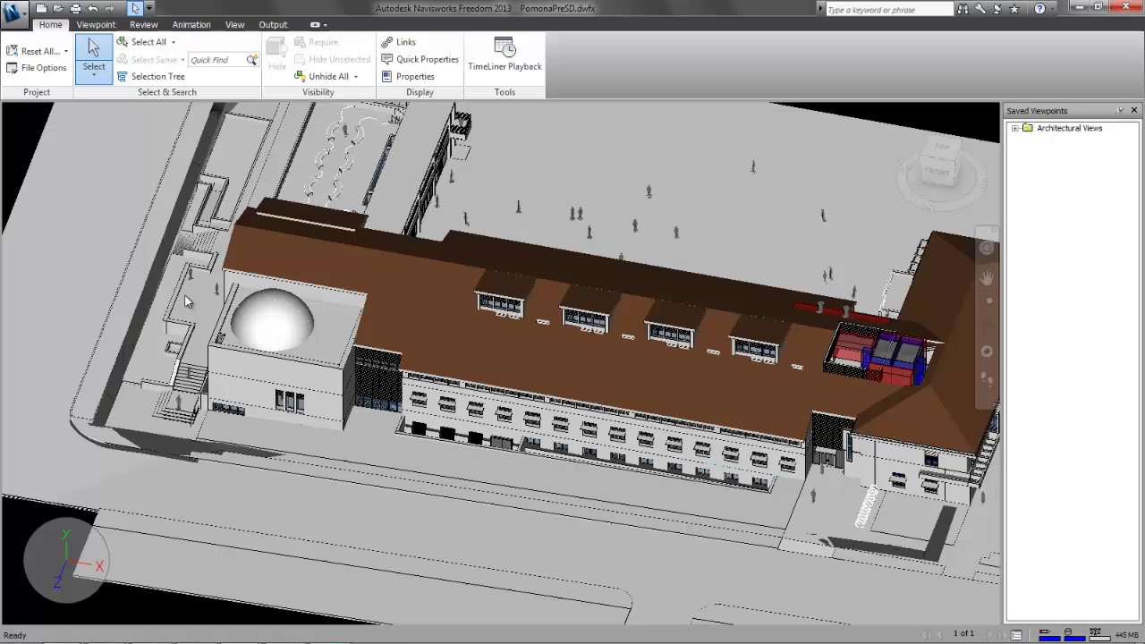
shift+middle_drag(186, 302, 618, 558)
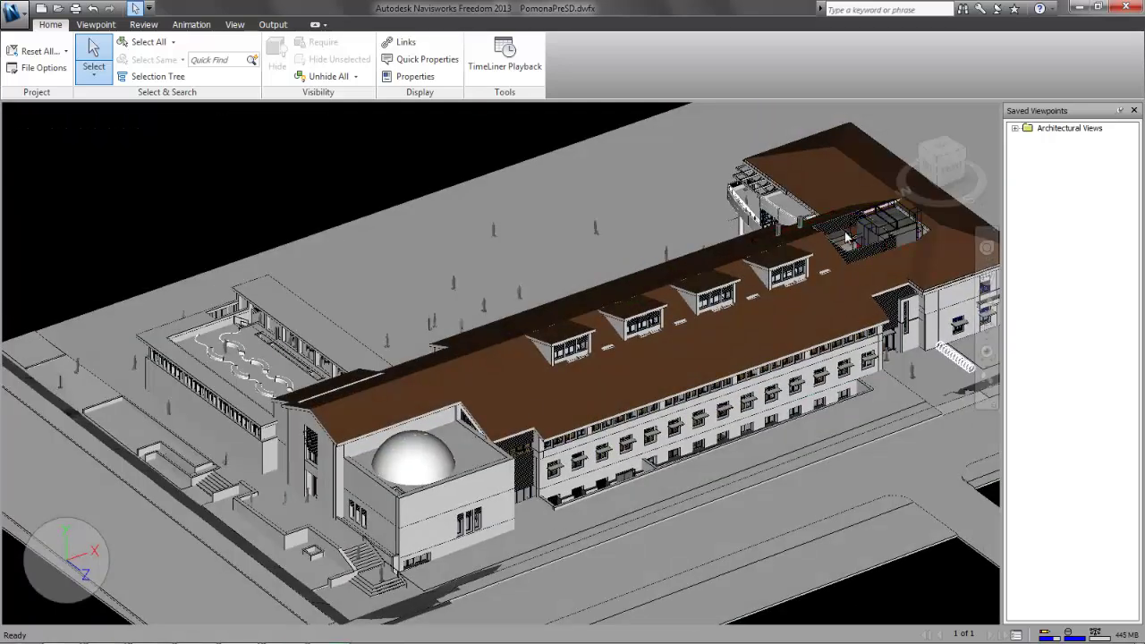
Select the mechanical equipment block in the roof well, examine it up close, and clear the selection.
right_click(873, 236)
click(903, 241)
shift+middle_drag(482, 363, 829, 347)
shift+middle_drag(547, 372, 614, 380)
scroll(600, 289, up, 5)
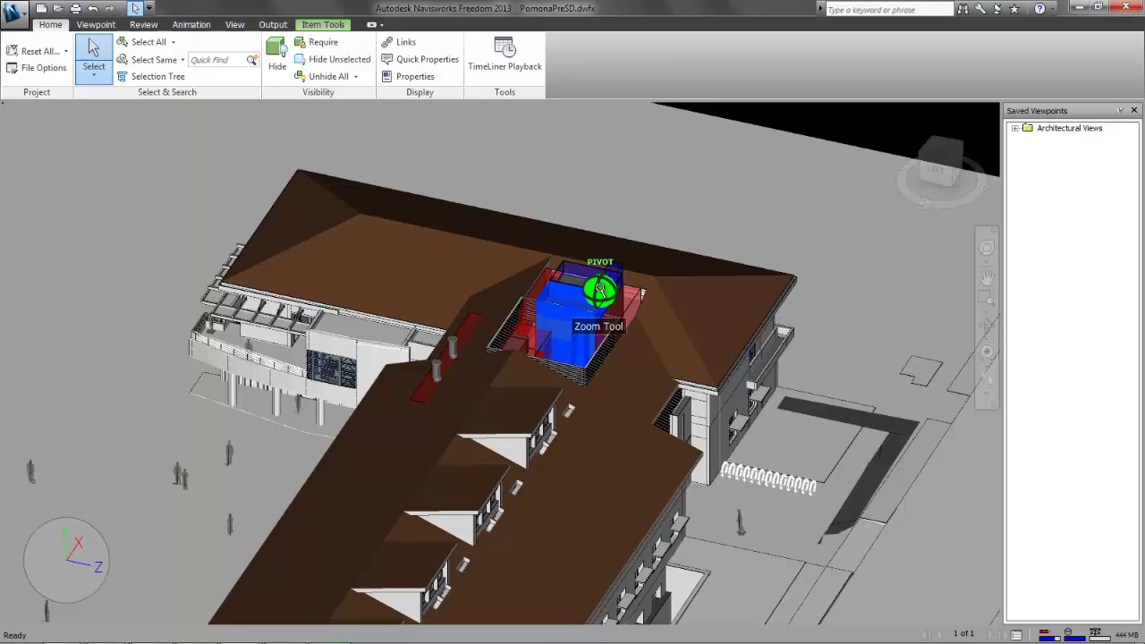
scroll(596, 300, up, 8)
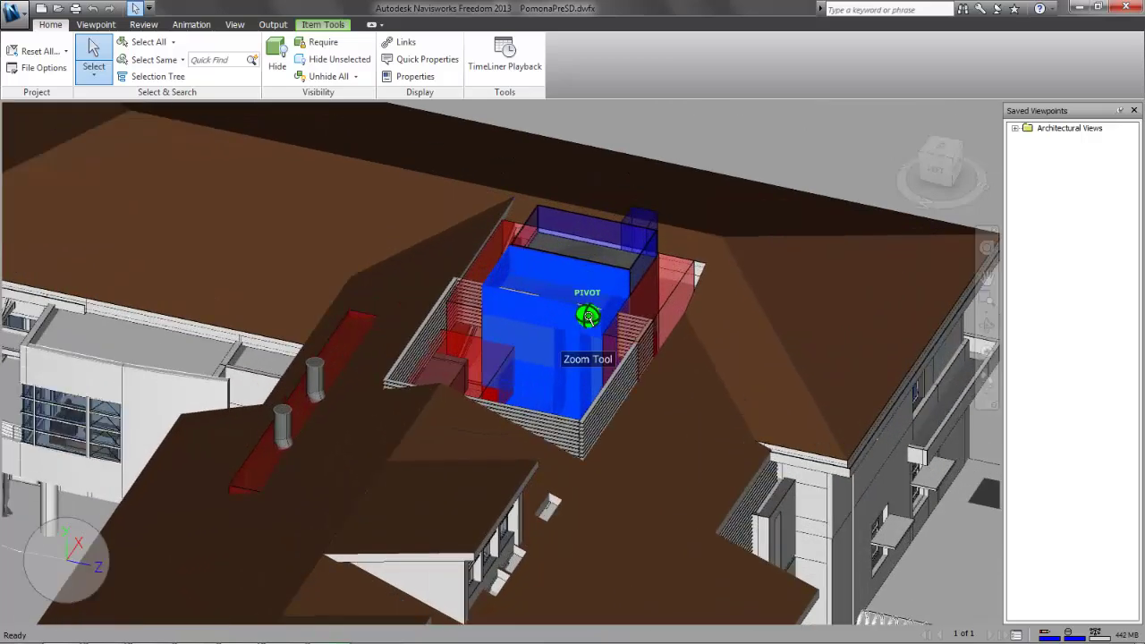
scroll(588, 315, down, 5)
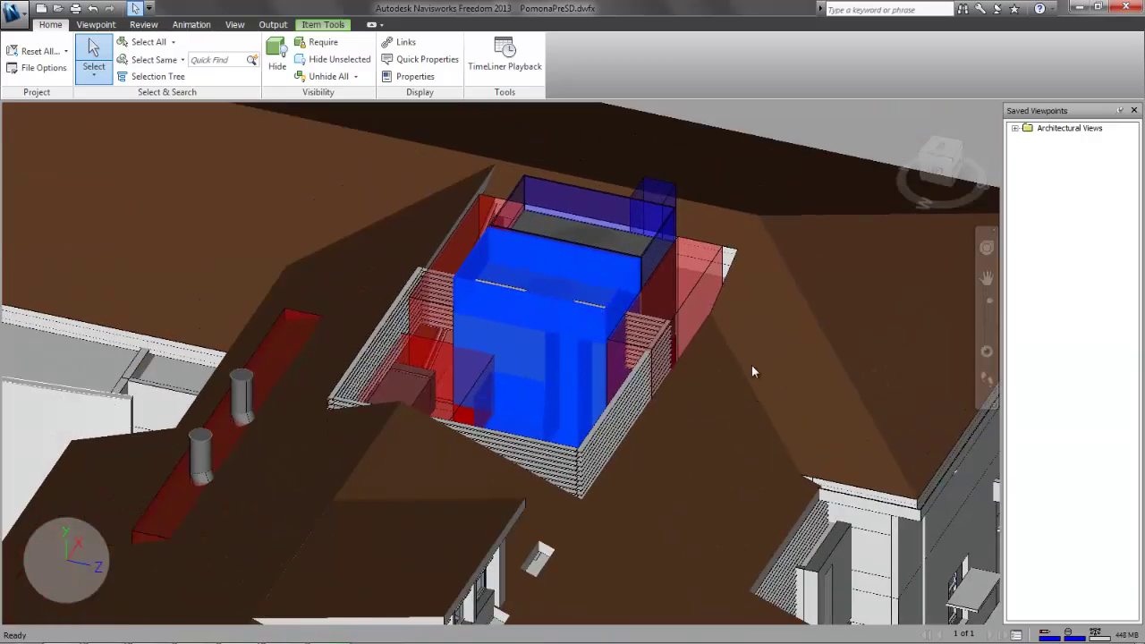
key(Escape)
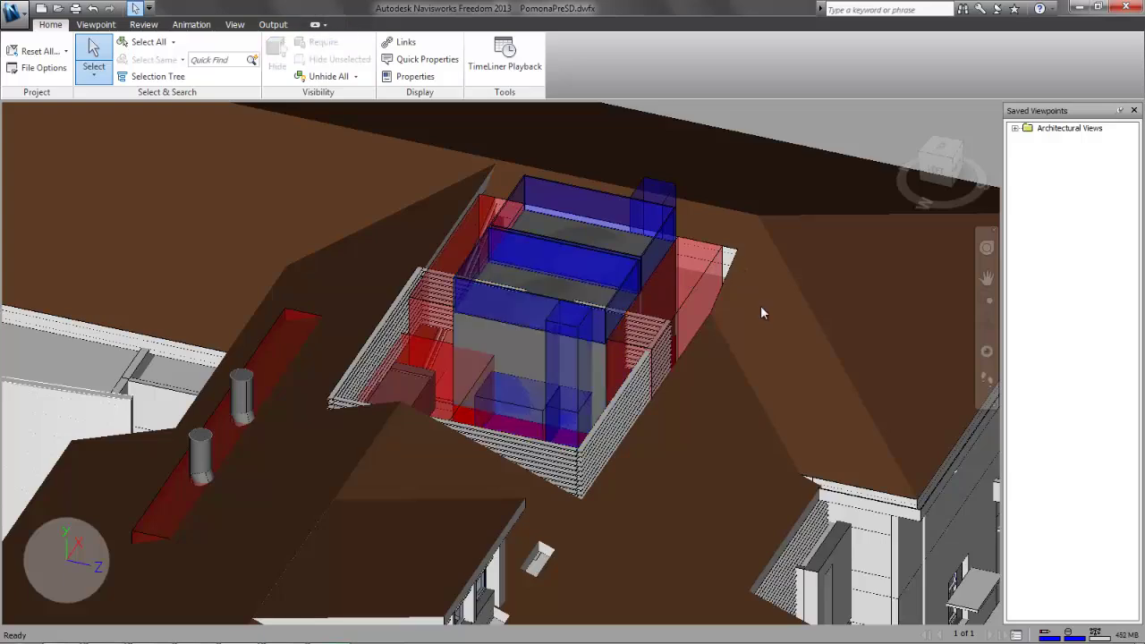
Orbit around the rooftop equipment to the courtyard side and zoom out to view the whole building.
middle_drag(578, 399, 686, 304)
scroll(670, 315, down, 5)
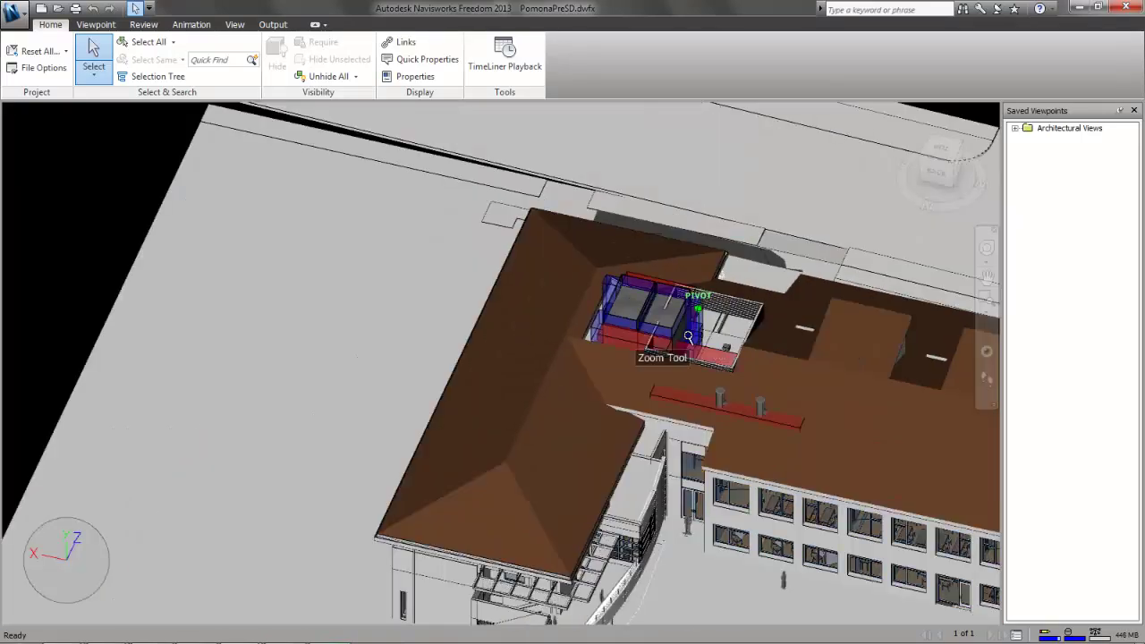
middle_drag(657, 378, 492, 456)
scroll(492, 456, down, 2)
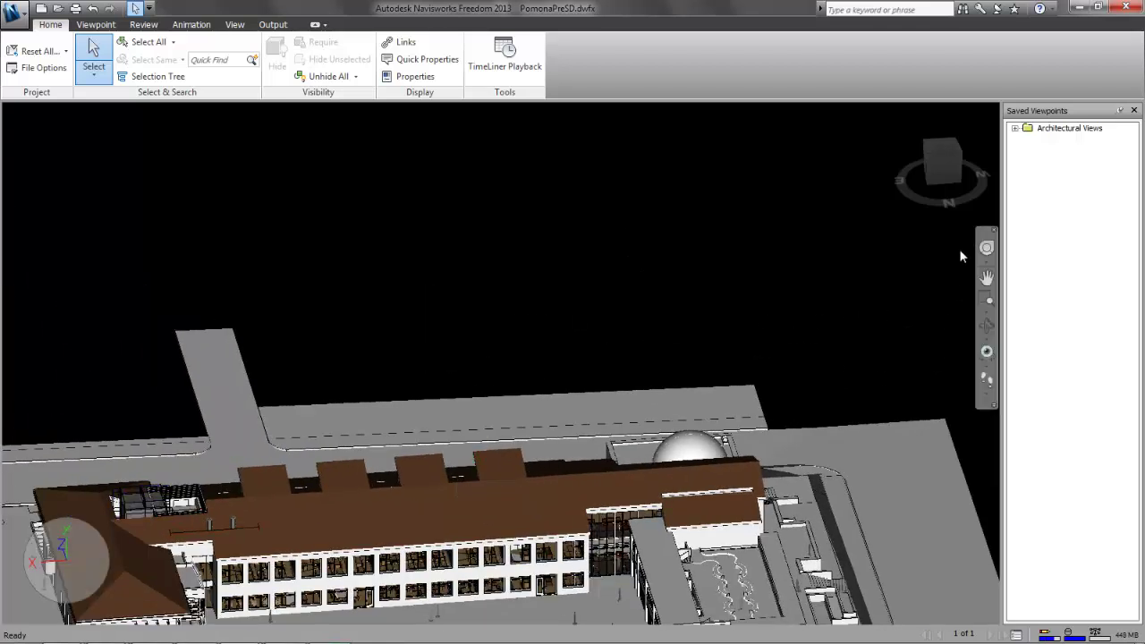
View the building straight from the back, from a back corner and from the top, and orbit to an angled overview.
click(987, 326)
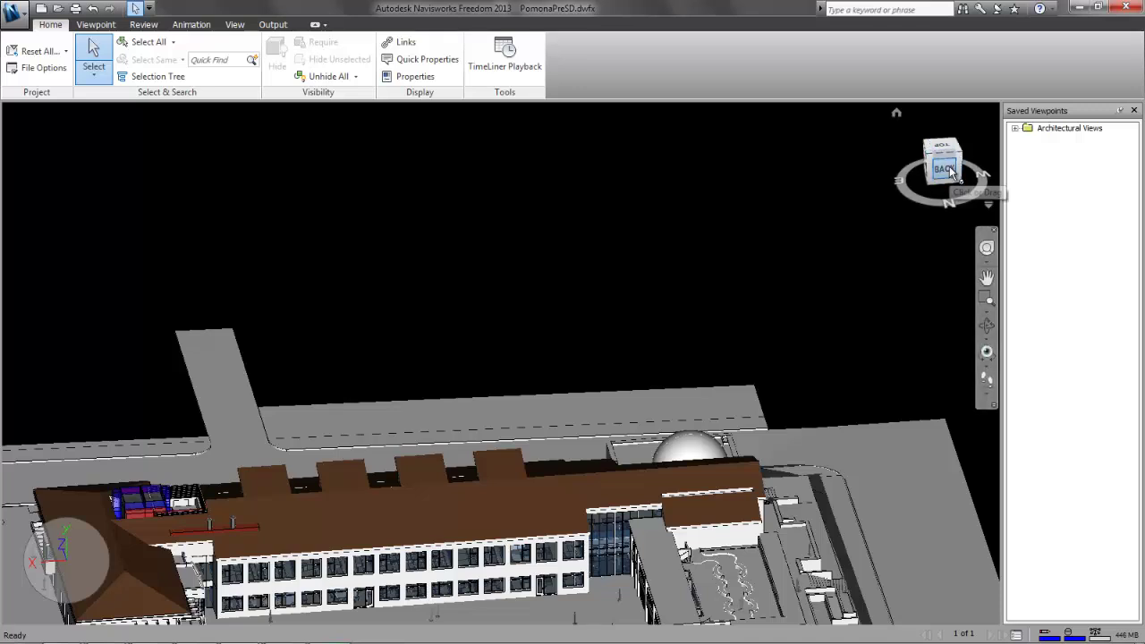
shift+middle_drag(677, 371, 968, 272)
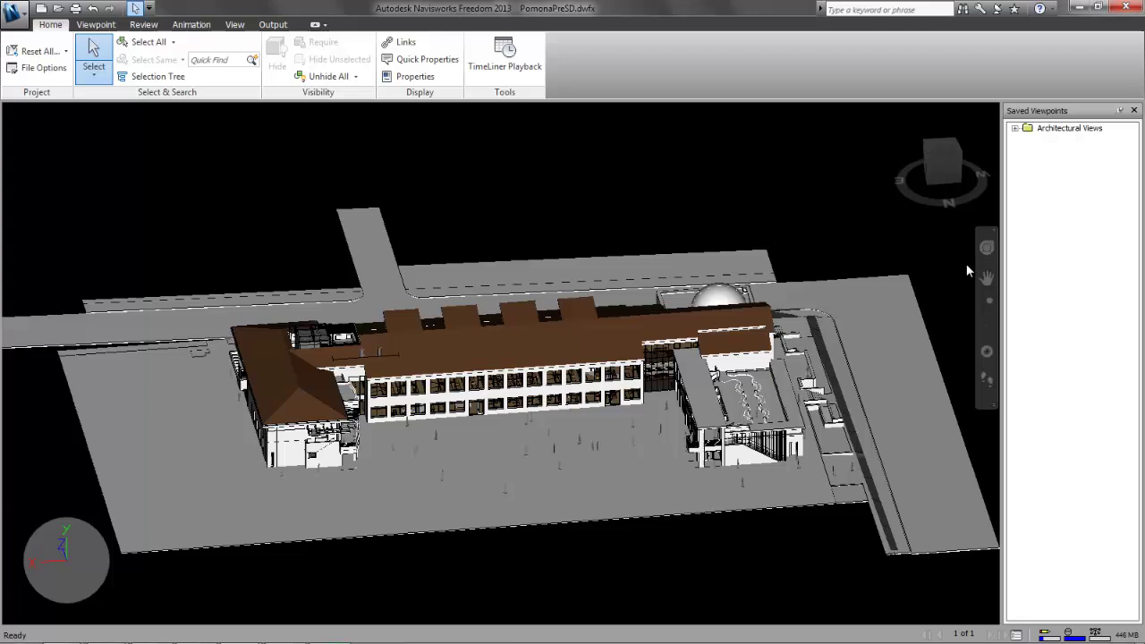
click(945, 170)
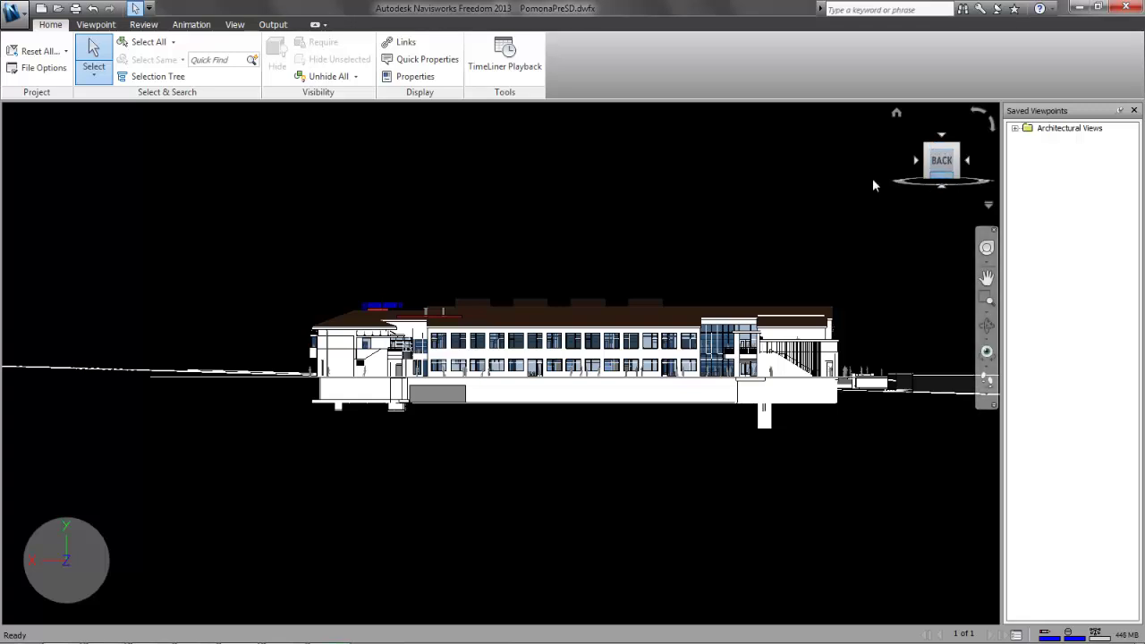
click(941, 170)
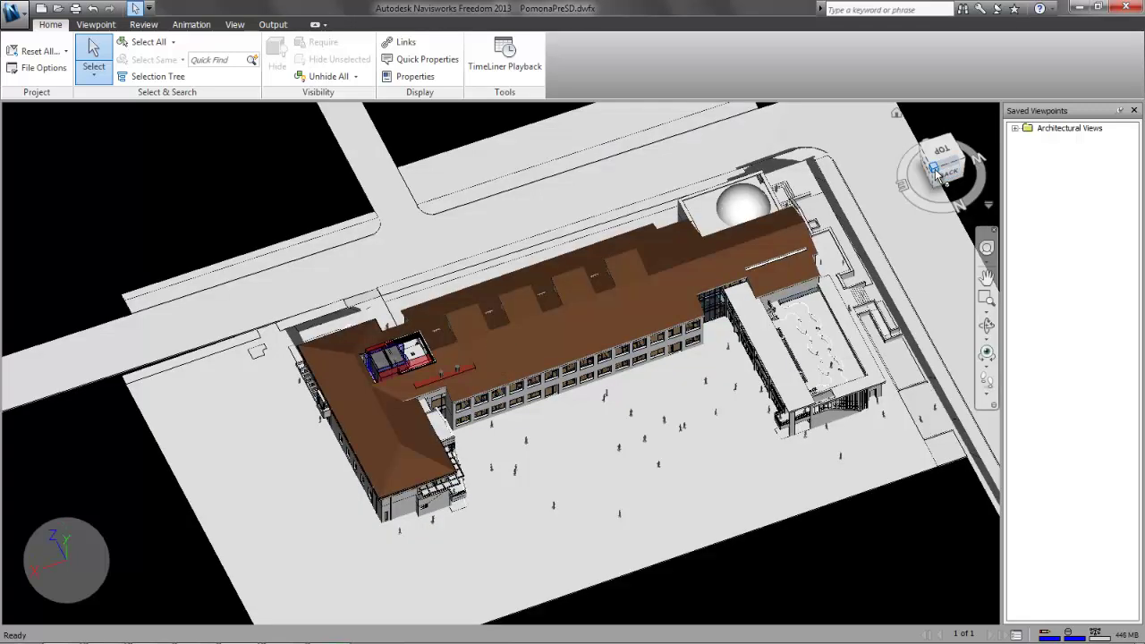
click(936, 170)
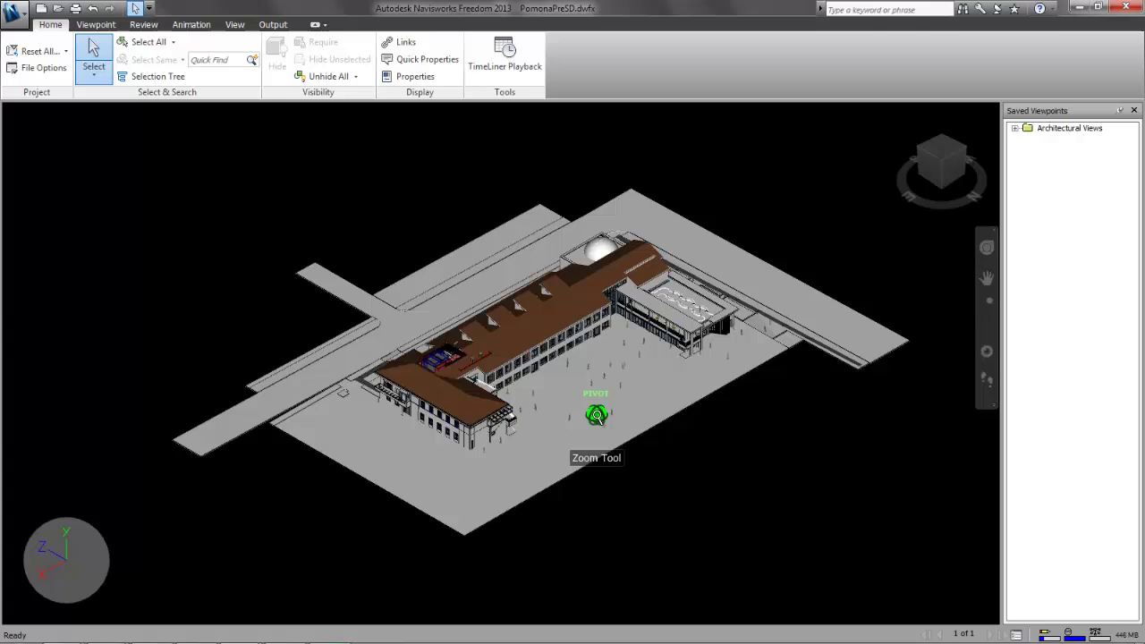
click(944, 154)
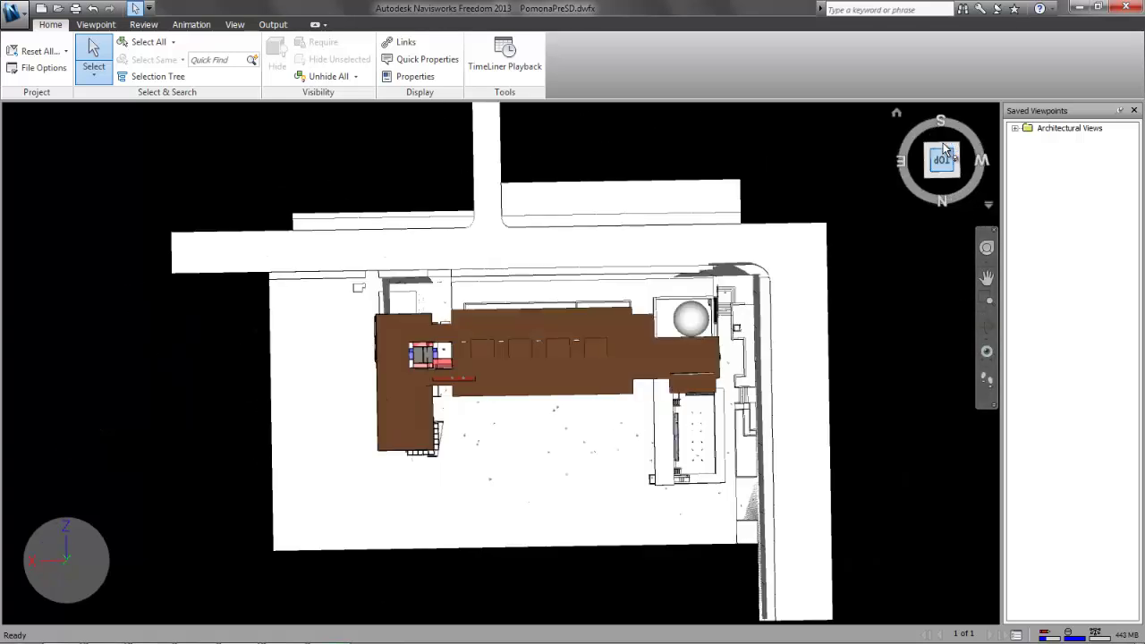
mouse_move(506, 449)
shift+middle_down()
mouse_move(545, 435)
mouse_move(620, 212)
mouse_move(578, 345)
mouse_move(734, 269)
shift+middle_up()
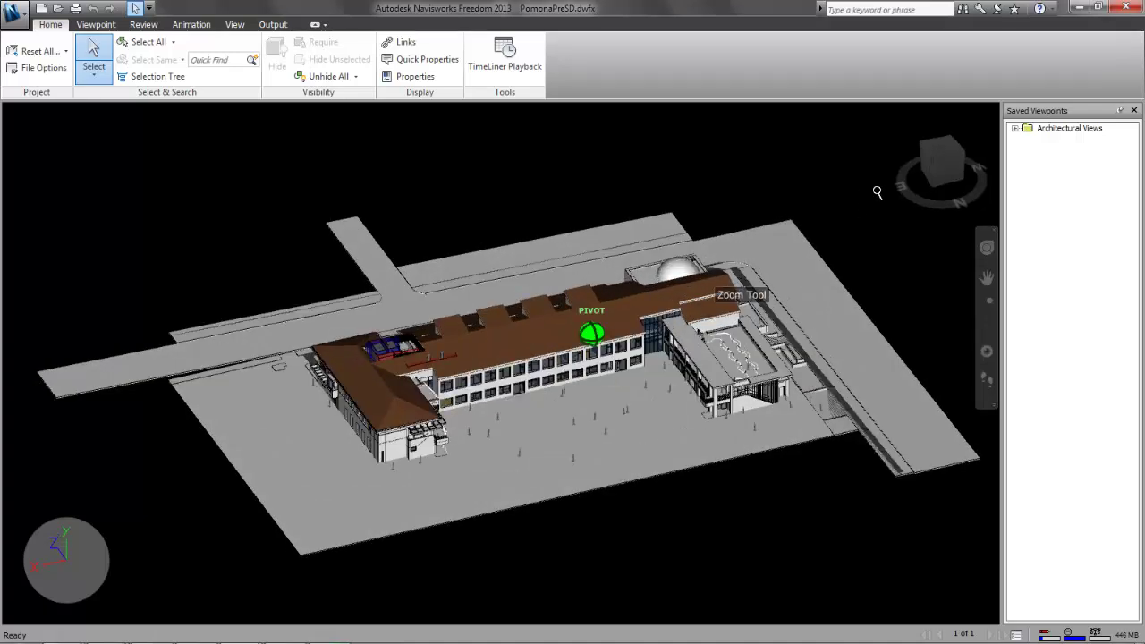
Switch the view to Perspective and move in along the courtyard facade to look through the classroom windows.
right_click(935, 154)
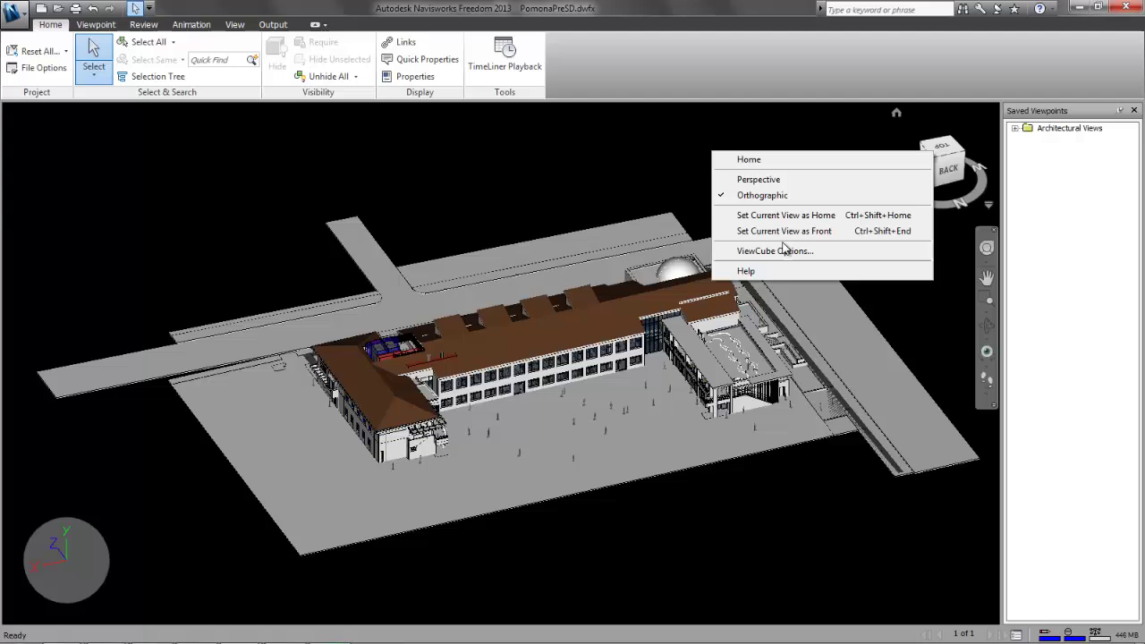
click(758, 179)
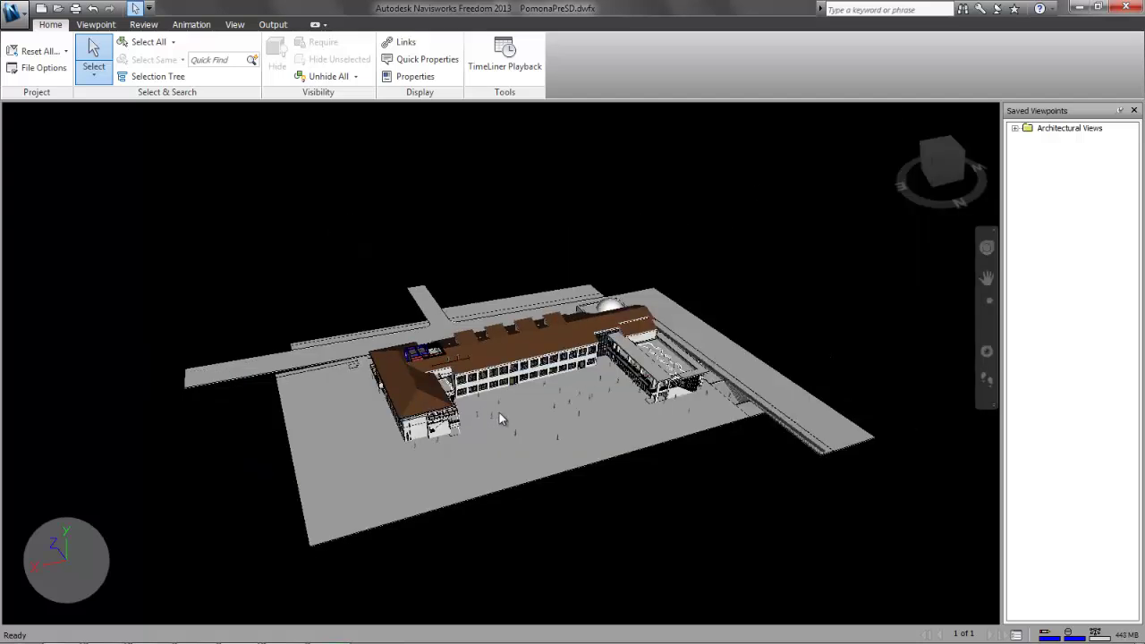
middle_drag(499, 417, 542, 389)
scroll(620, 404, up, 3)
scroll(543, 389, up, 5)
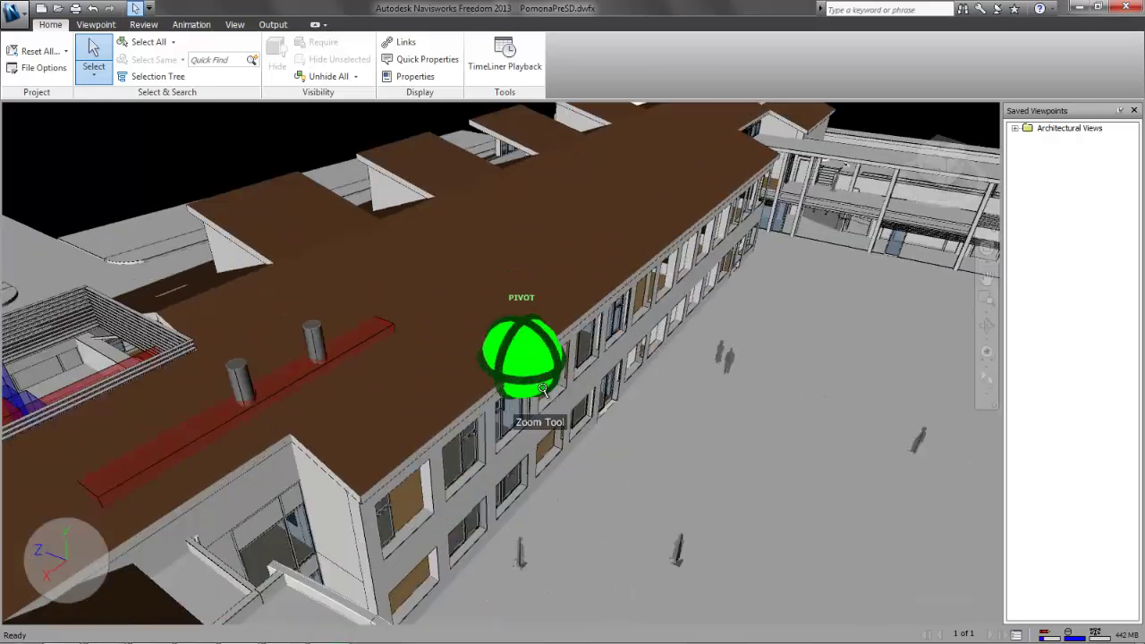
scroll(543, 389, up, 5)
shift+middle_drag(575, 453, 700, 248)
scroll(575, 388, up, 2)
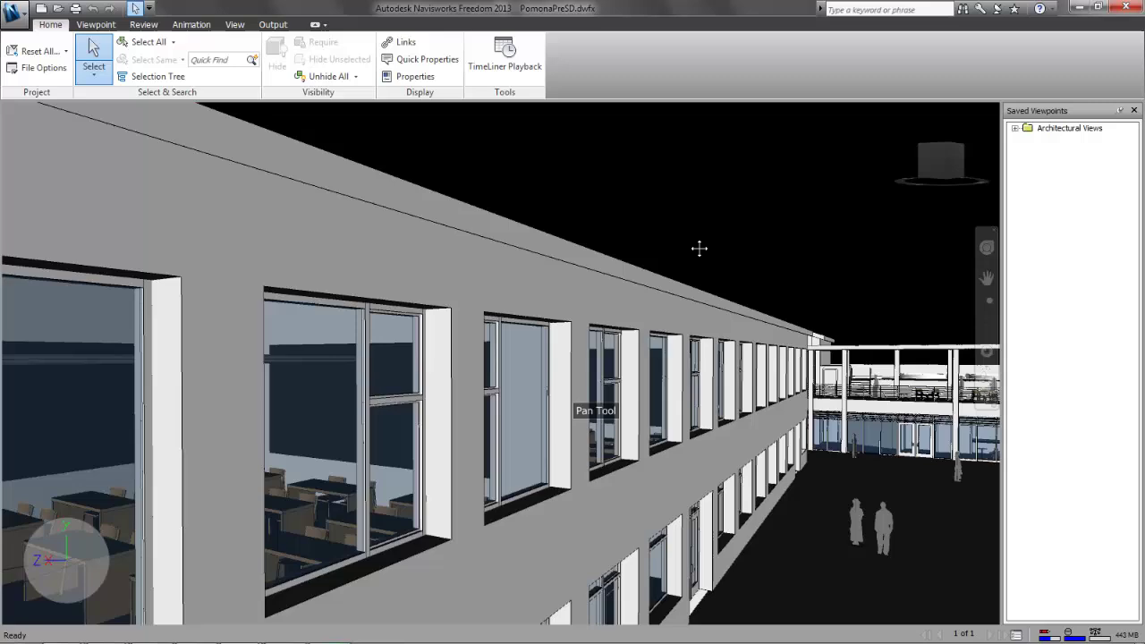
middle_drag(617, 429, 687, 383)
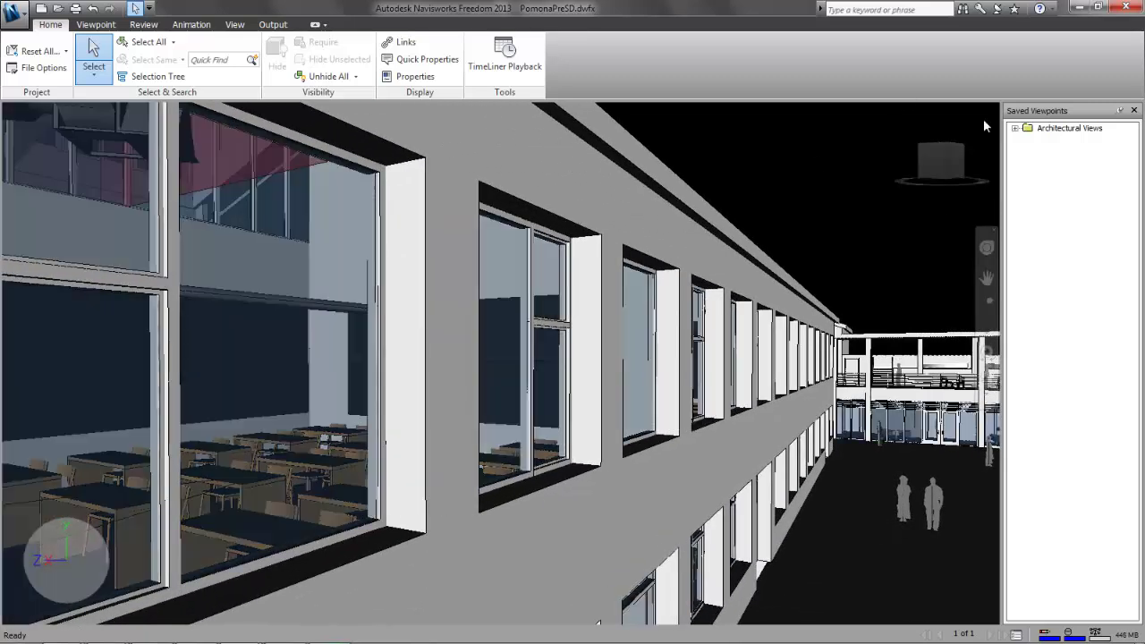
Try the Orthographic projection at the facade, restore Perspective, and bring the whole building back into view.
right_click(949, 164)
click(862, 199)
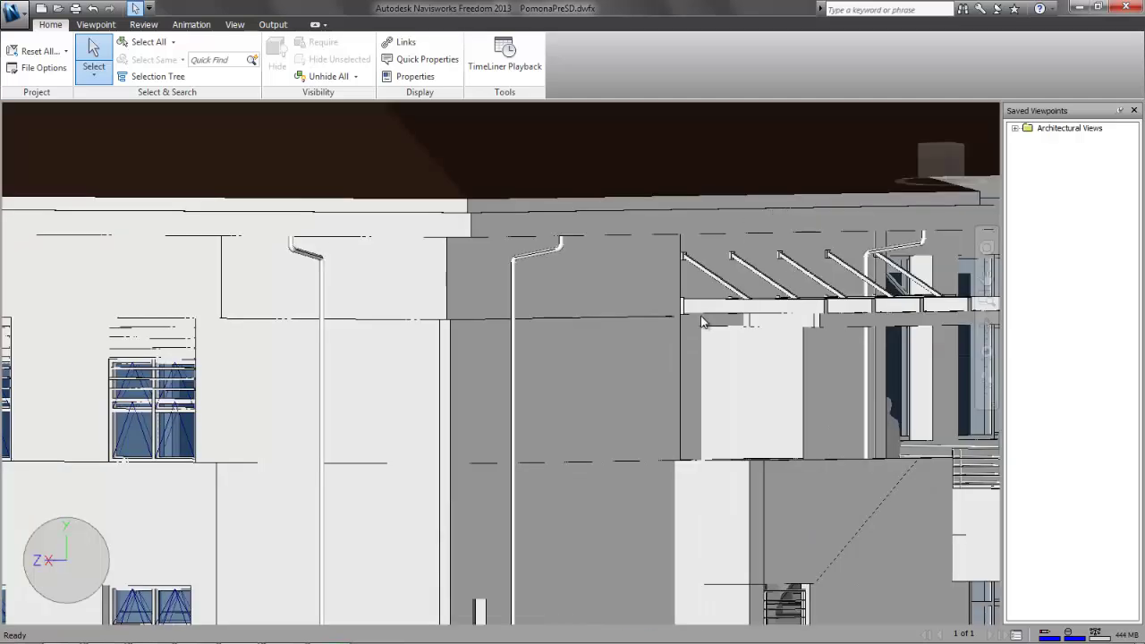
mouse_move(741, 312)
shift+middle_down()
mouse_move(723, 321)
mouse_move(734, 294)
mouse_move(723, 312)
mouse_move(756, 285)
shift+middle_up()
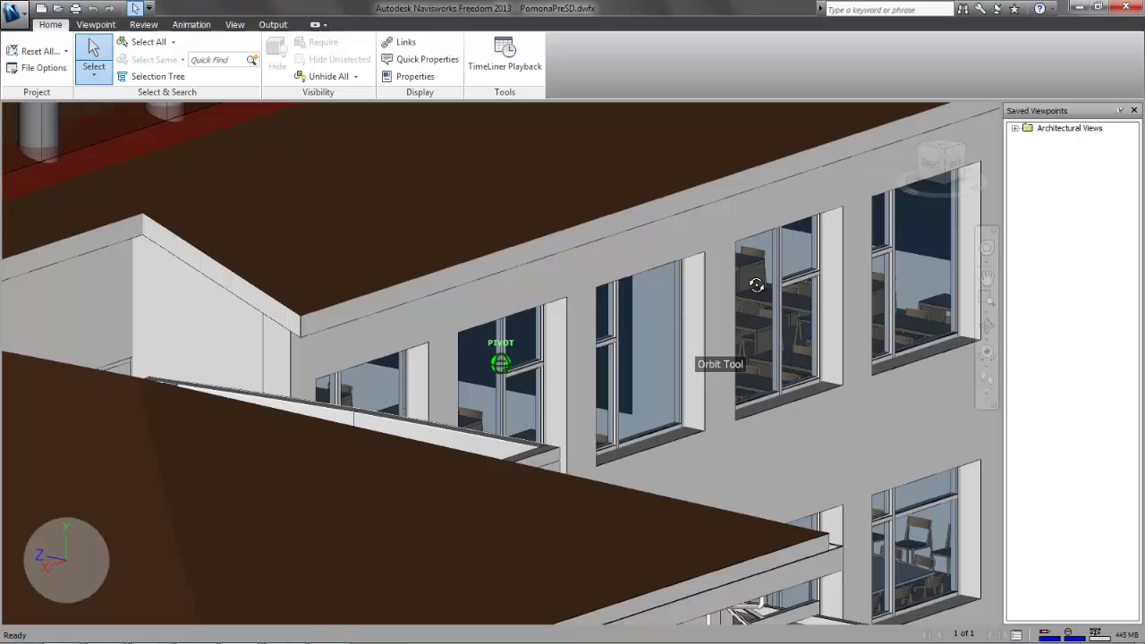
right_click(946, 162)
click(881, 200)
mouse_move(597, 352)
shift+middle_down()
mouse_move(613, 315)
mouse_move(596, 292)
mouse_move(603, 319)
mouse_move(510, 368)
mouse_move(654, 328)
mouse_move(680, 385)
mouse_move(504, 433)
mouse_move(662, 272)
mouse_move(510, 325)
mouse_move(513, 374)
mouse_move(613, 322)
mouse_move(635, 329)
shift+middle_up()
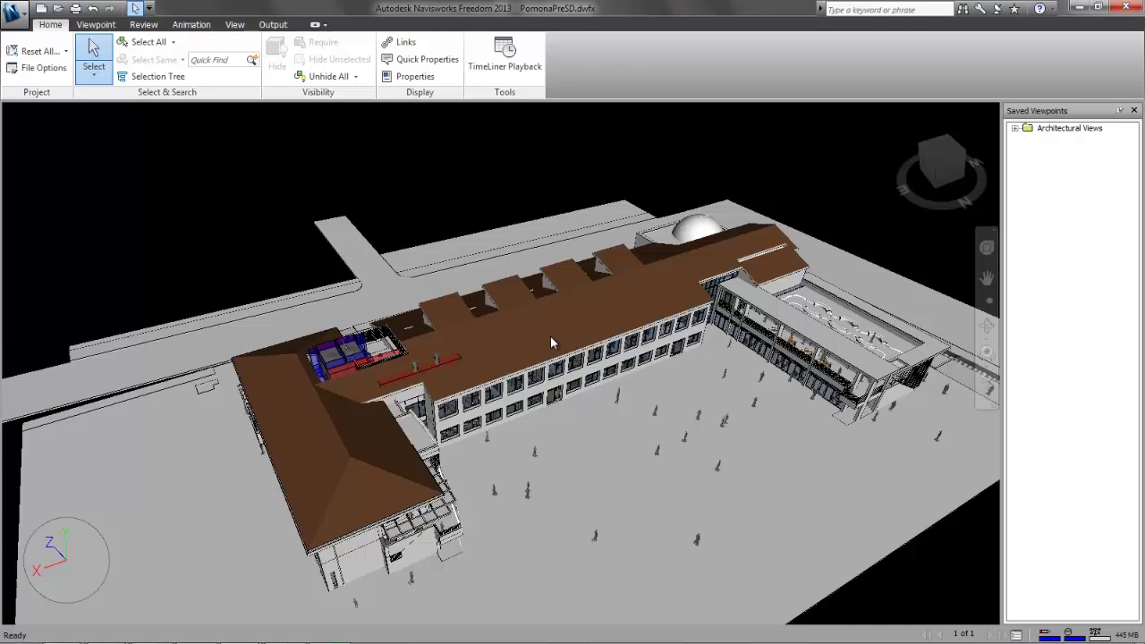
Try the Wireframe and Hidden Line render modes on the building and restore the Shaded mode.
click(96, 25)
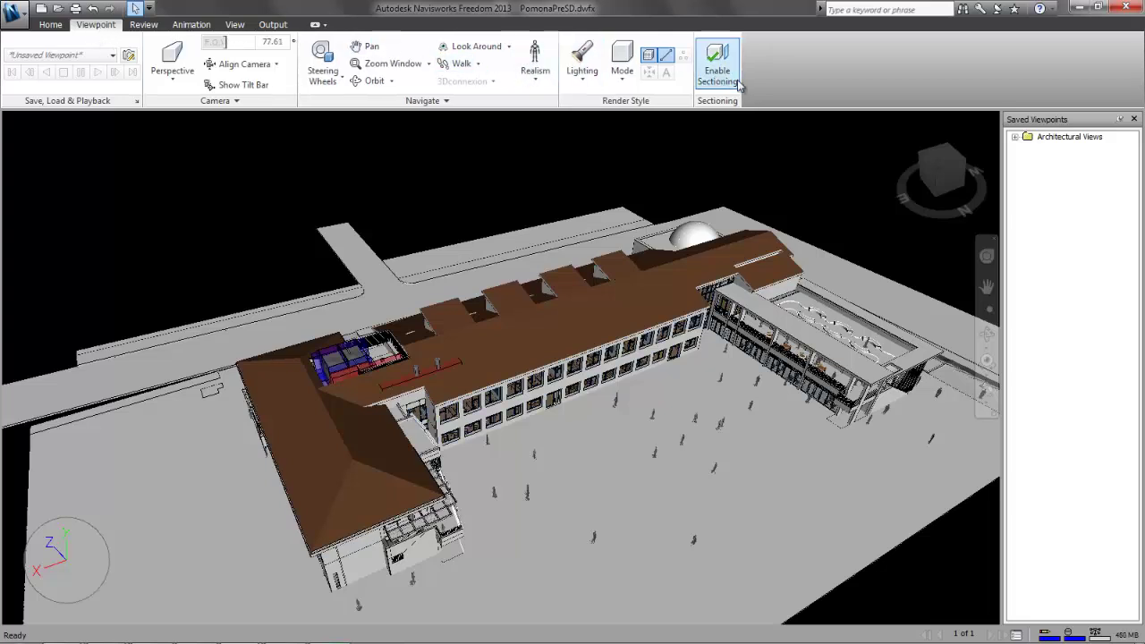
click(624, 81)
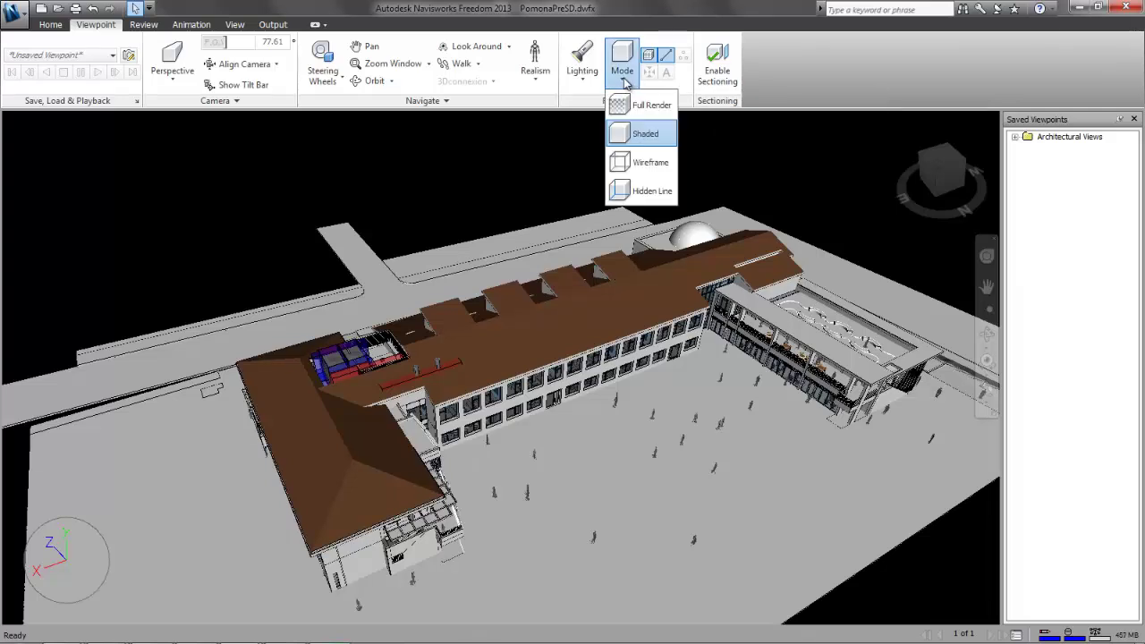
click(649, 165)
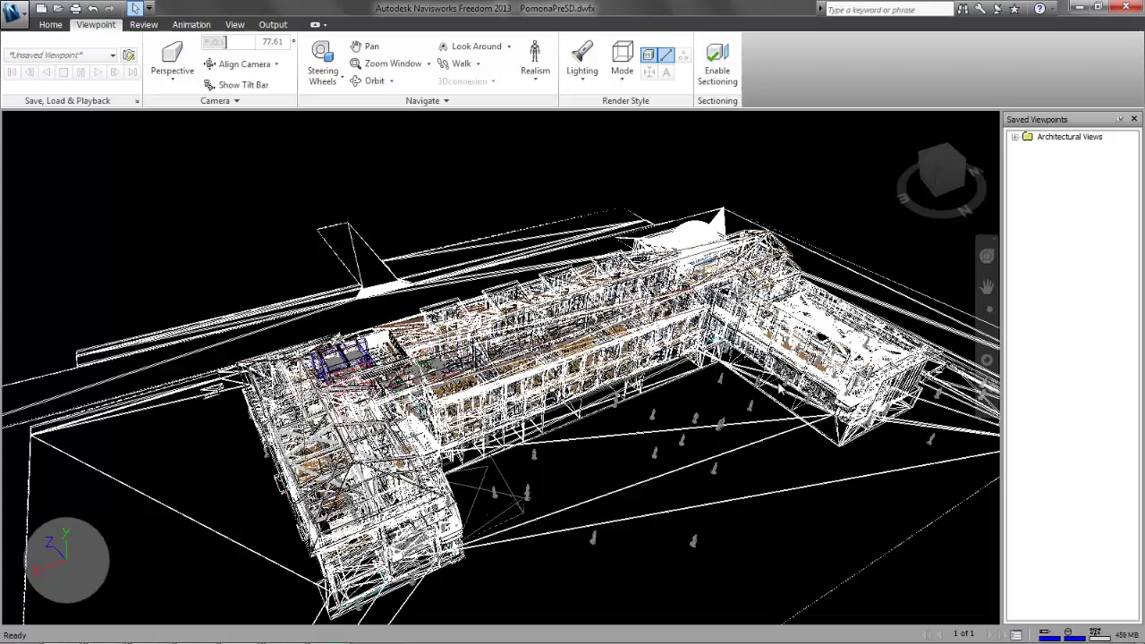
click(621, 73)
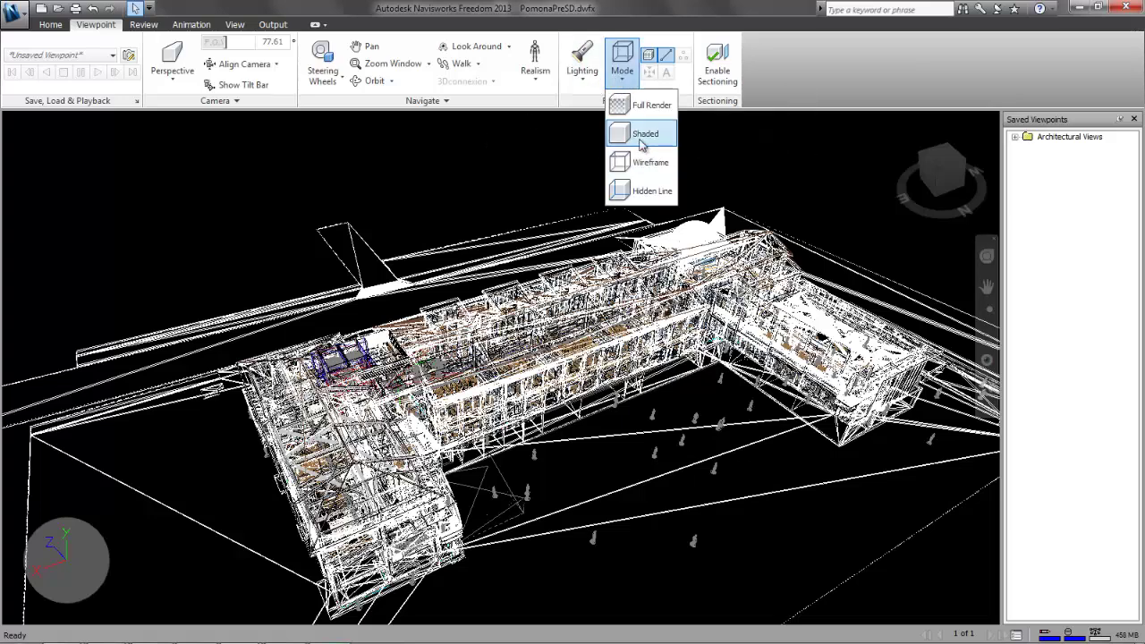
click(650, 190)
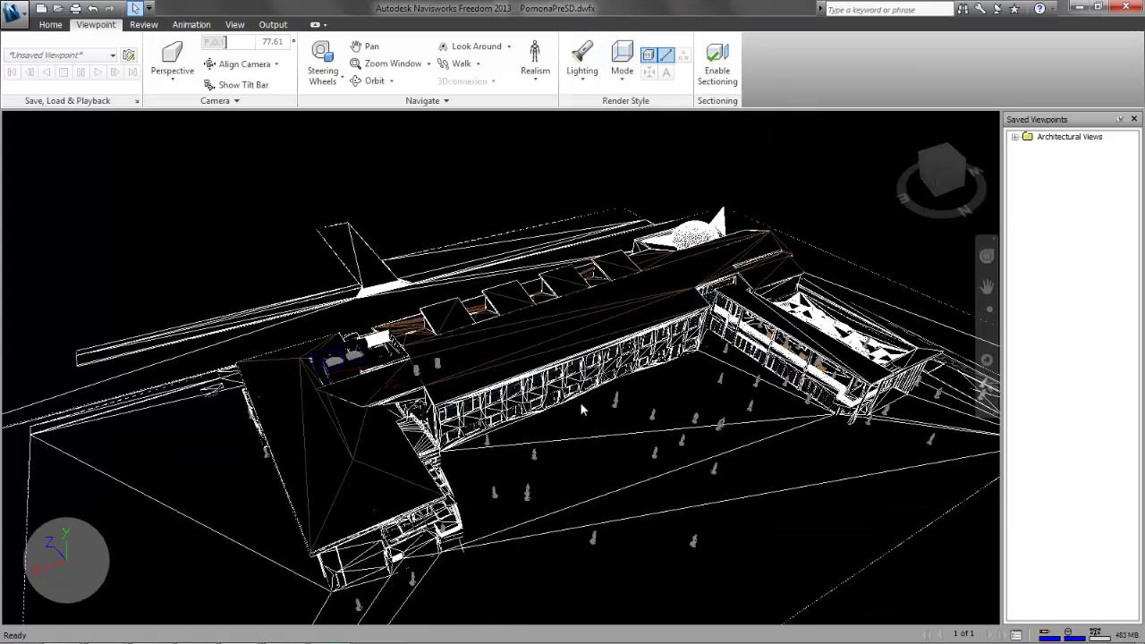
middle_drag(564, 409, 545, 345)
click(622, 64)
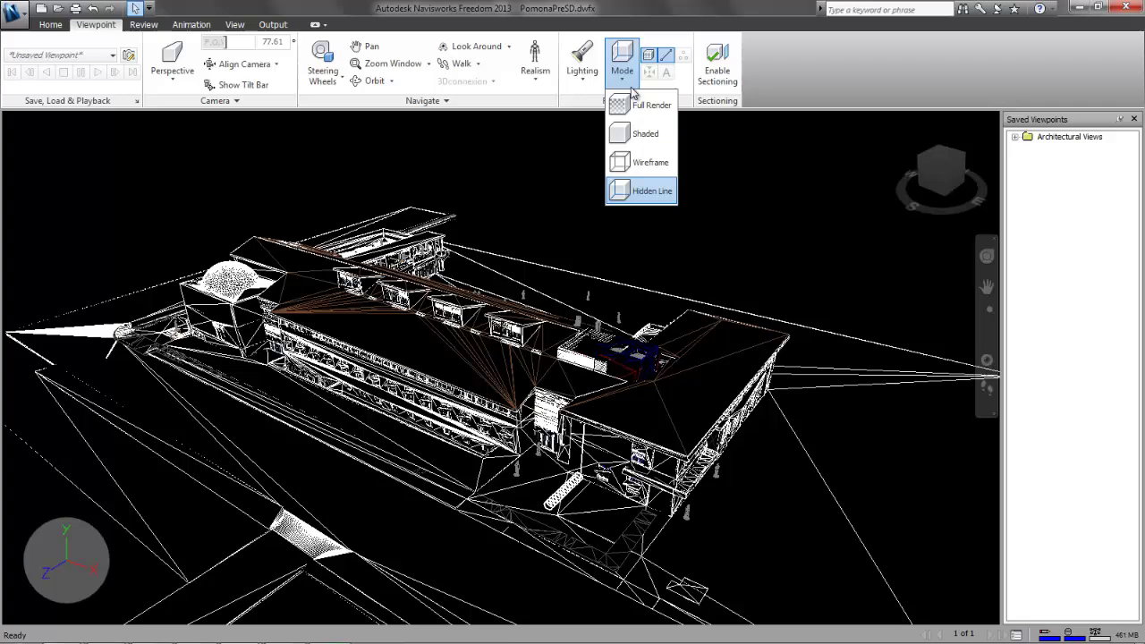
click(648, 134)
mouse_move(385, 461)
shift+middle_down()
mouse_move(217, 429)
mouse_move(574, 419)
mouse_move(528, 358)
mouse_move(485, 241)
mouse_move(535, 333)
shift+middle_up()
Show the Selection Tree, select the PomonaPreSD branch and expand it to list its mechanical categories.
click(51, 25)
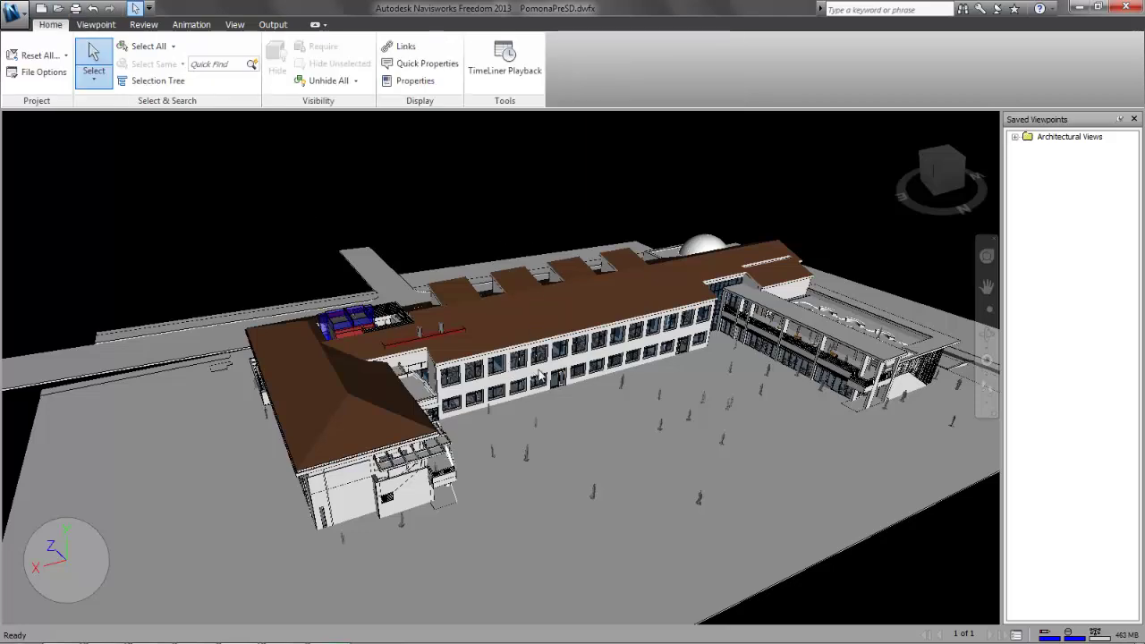
shift+middle_drag(467, 383, 553, 311)
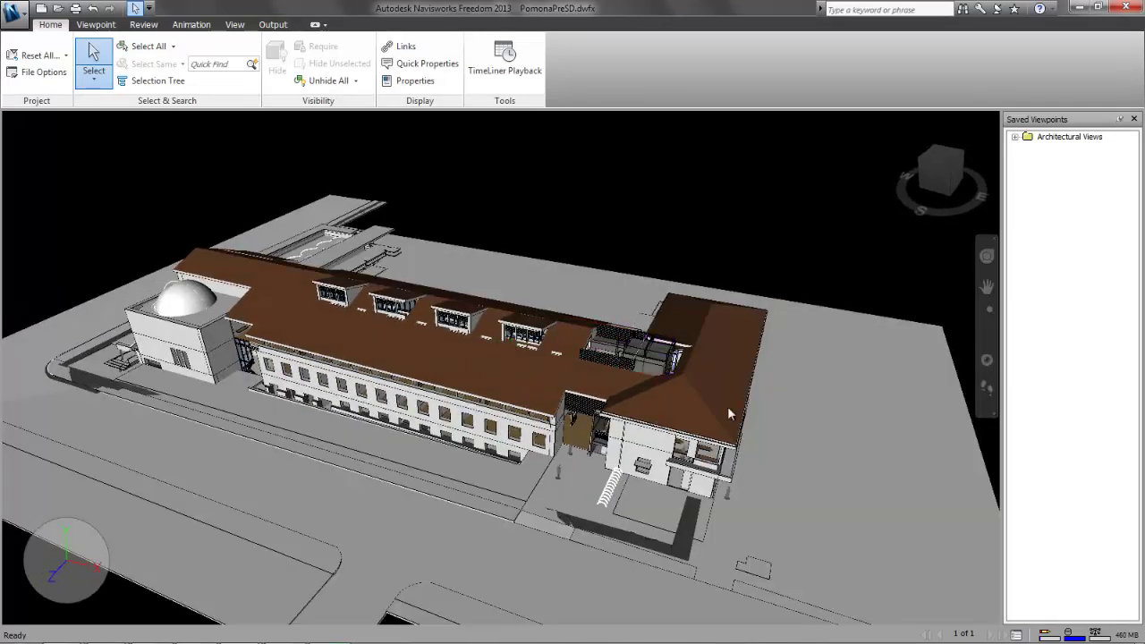
scroll(666, 401, up, 2)
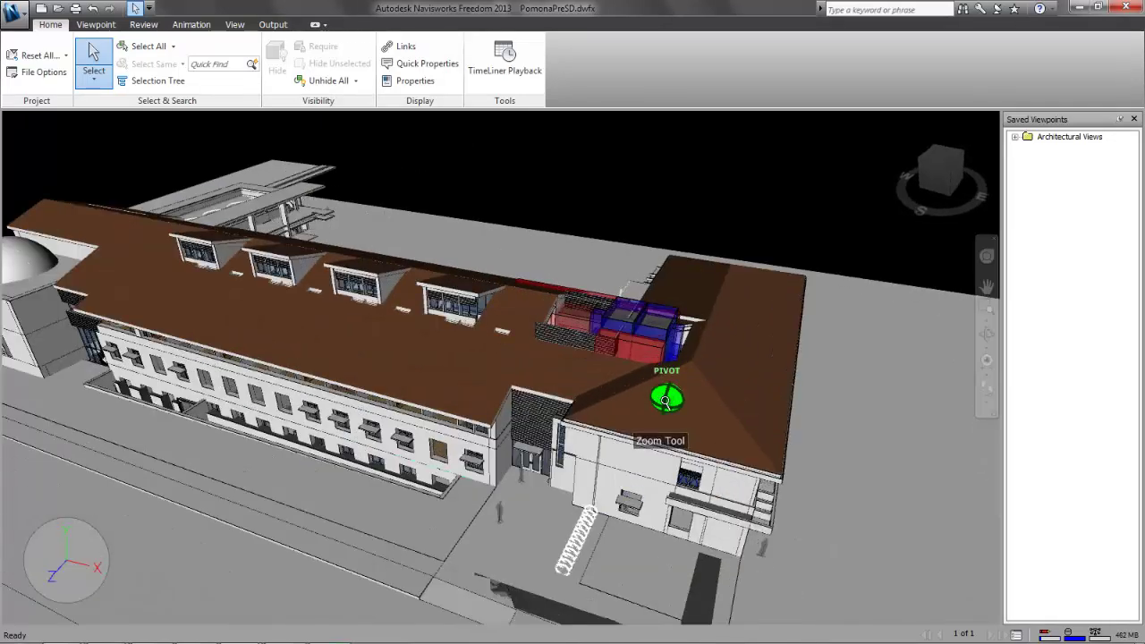
scroll(666, 401, down, 2)
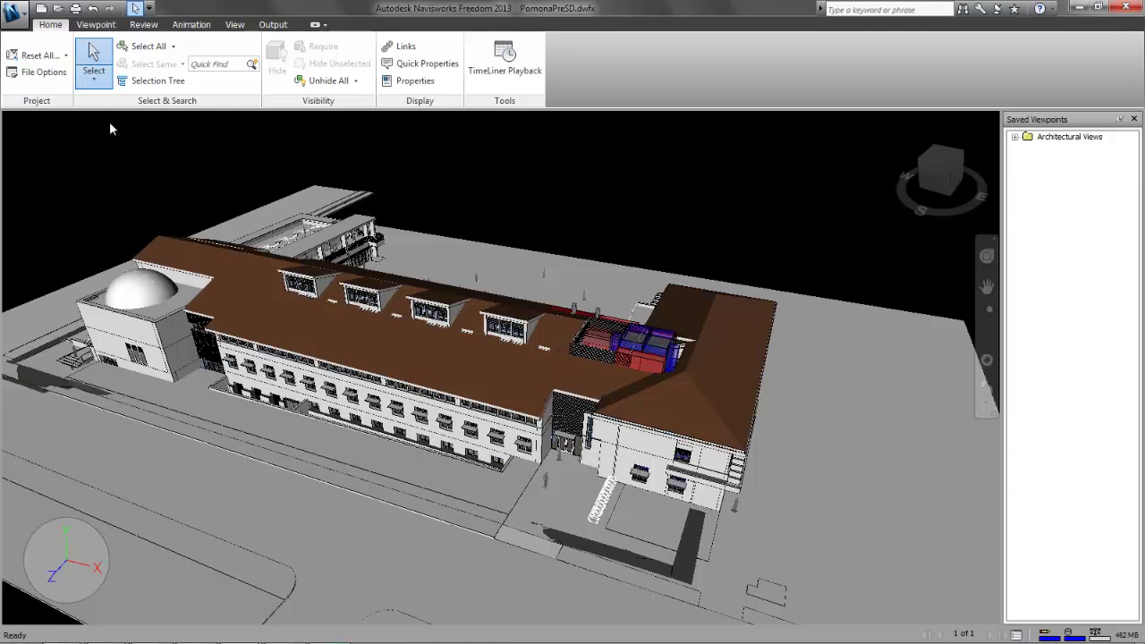
click(151, 81)
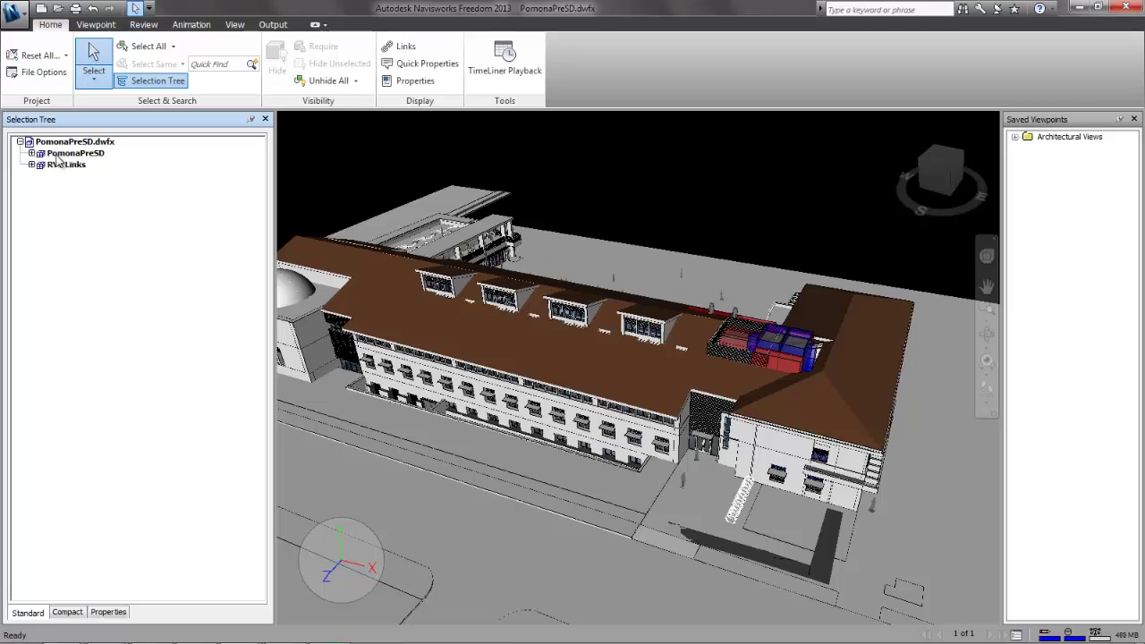
click(57, 156)
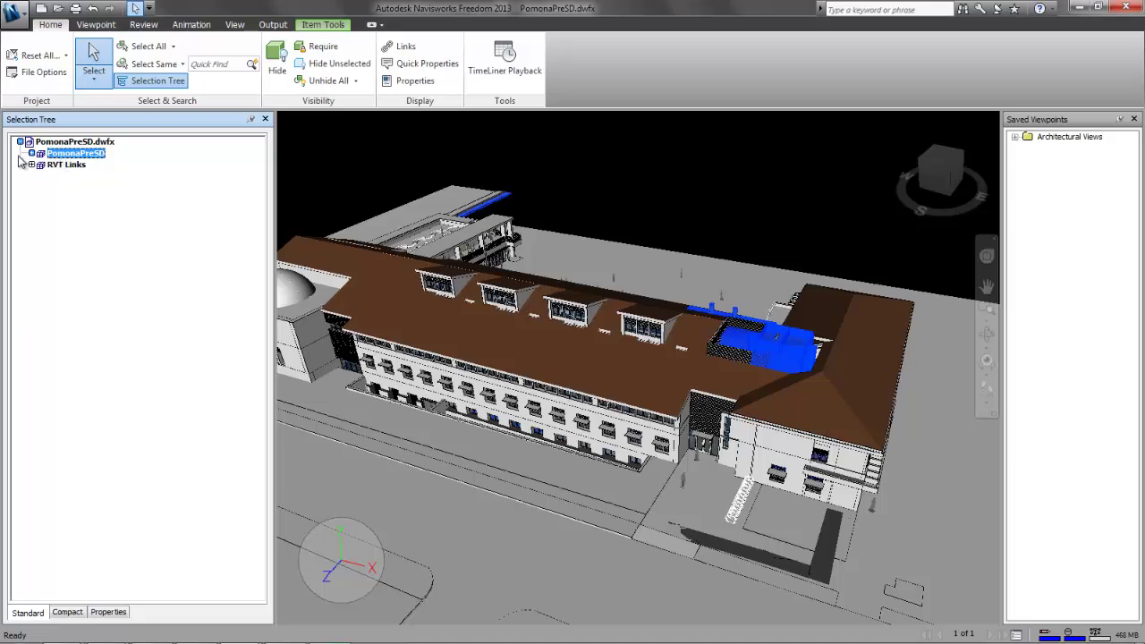
click(31, 154)
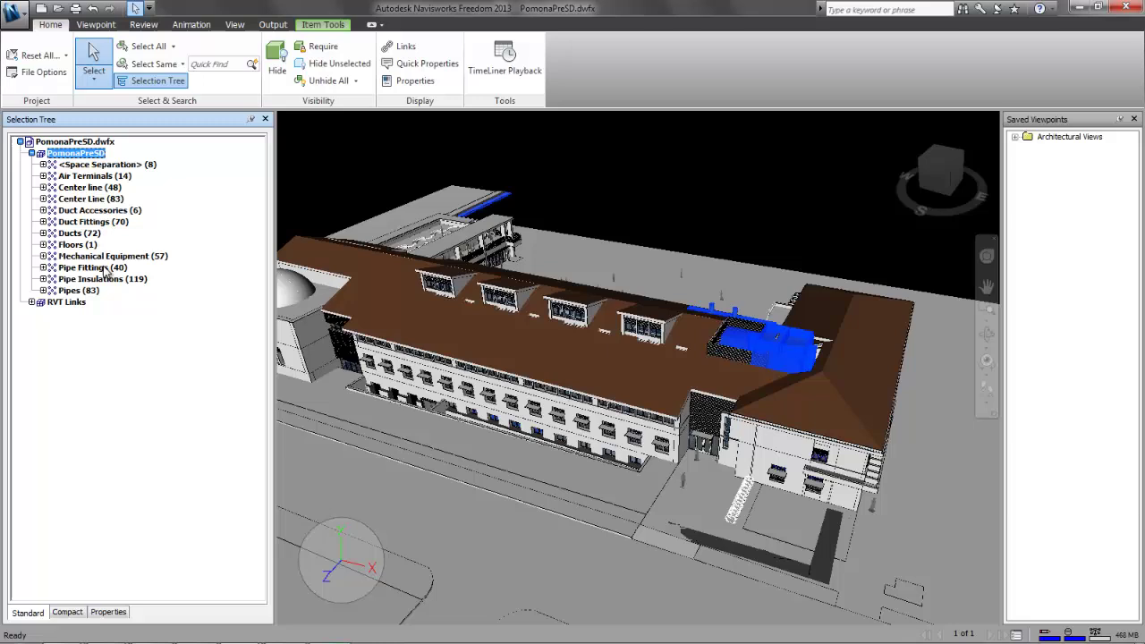
Select the RVT Links branch, expand its building categories, and hide the whole linked model.
click(67, 302)
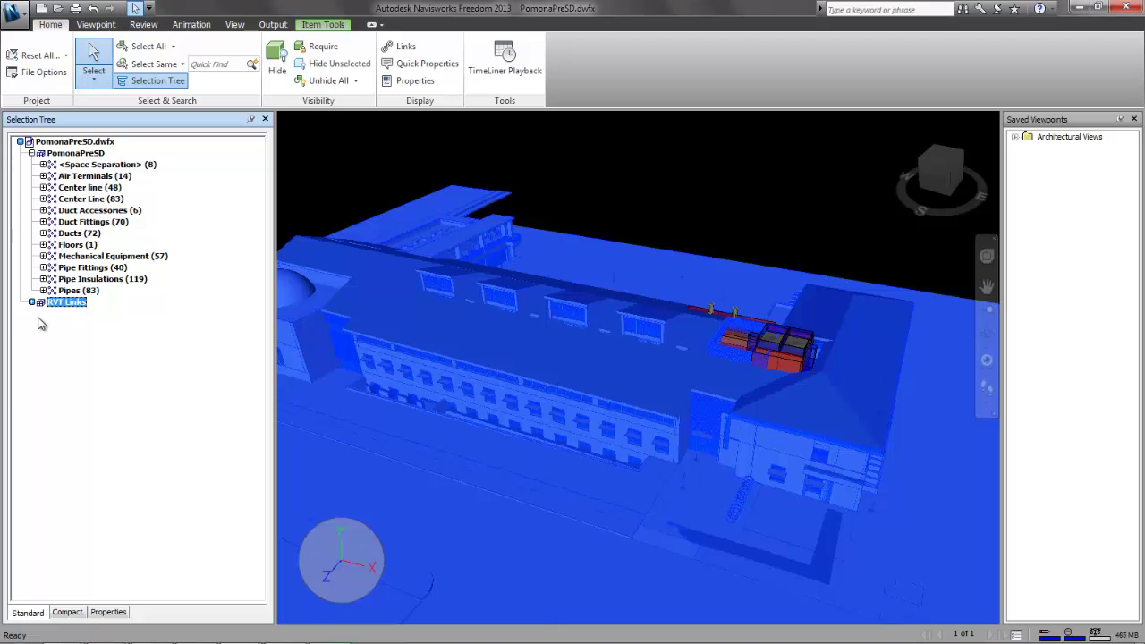
click(33, 303)
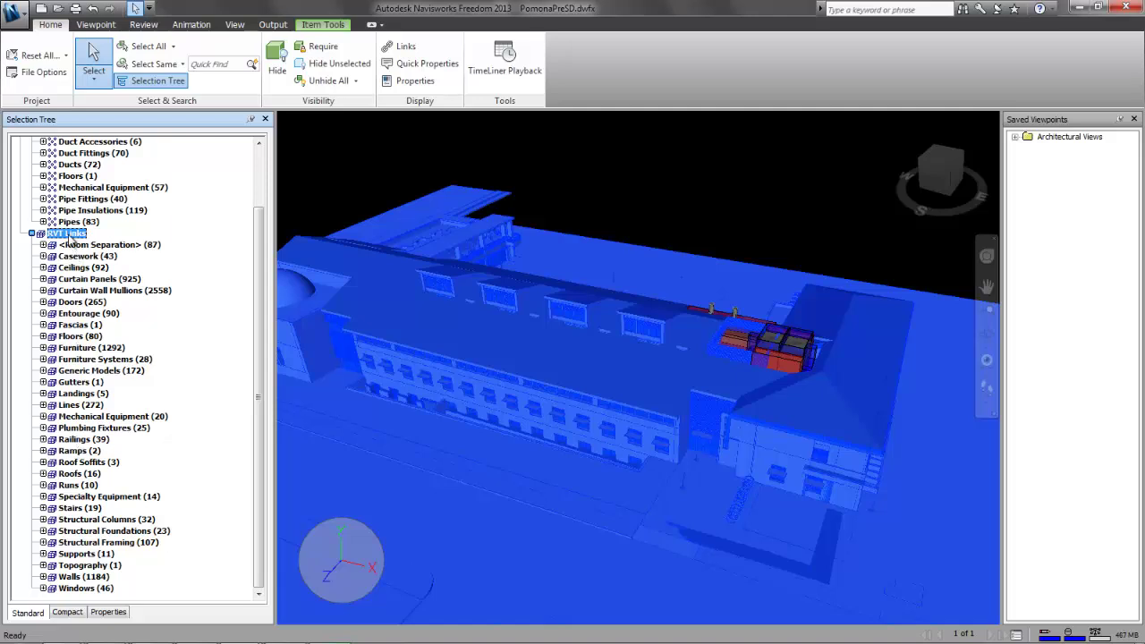
right_click(71, 238)
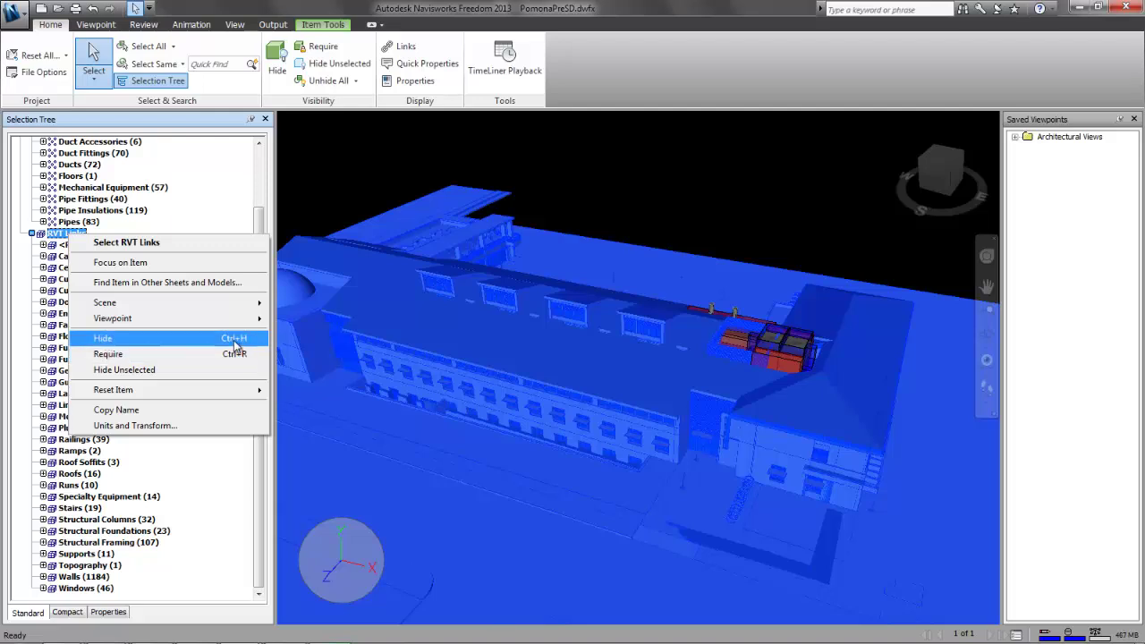
click(114, 340)
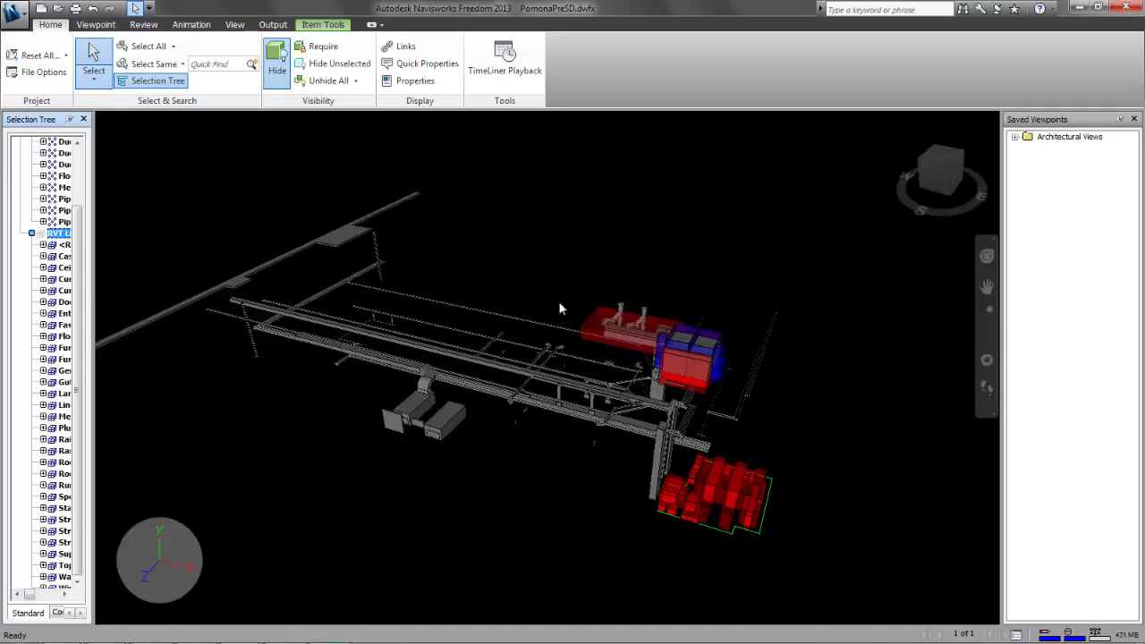
Examine the exposed ducts, pipes and rooftop mechanical equipment up close from above and from the side.
middle_drag(560, 304, 751, 296)
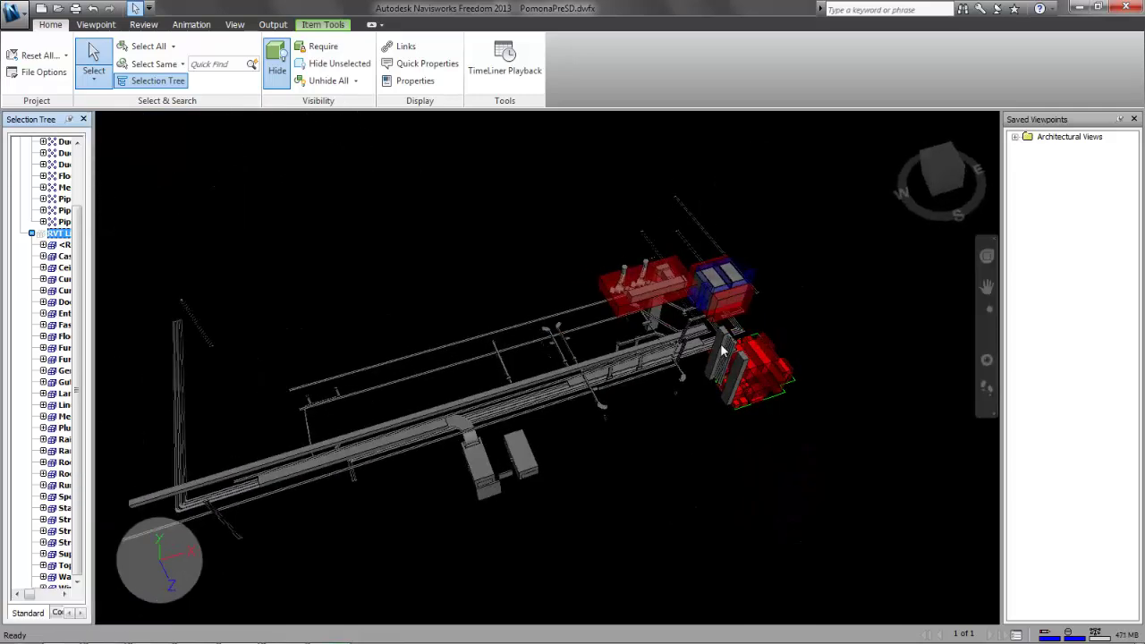
scroll(762, 288, up, 10)
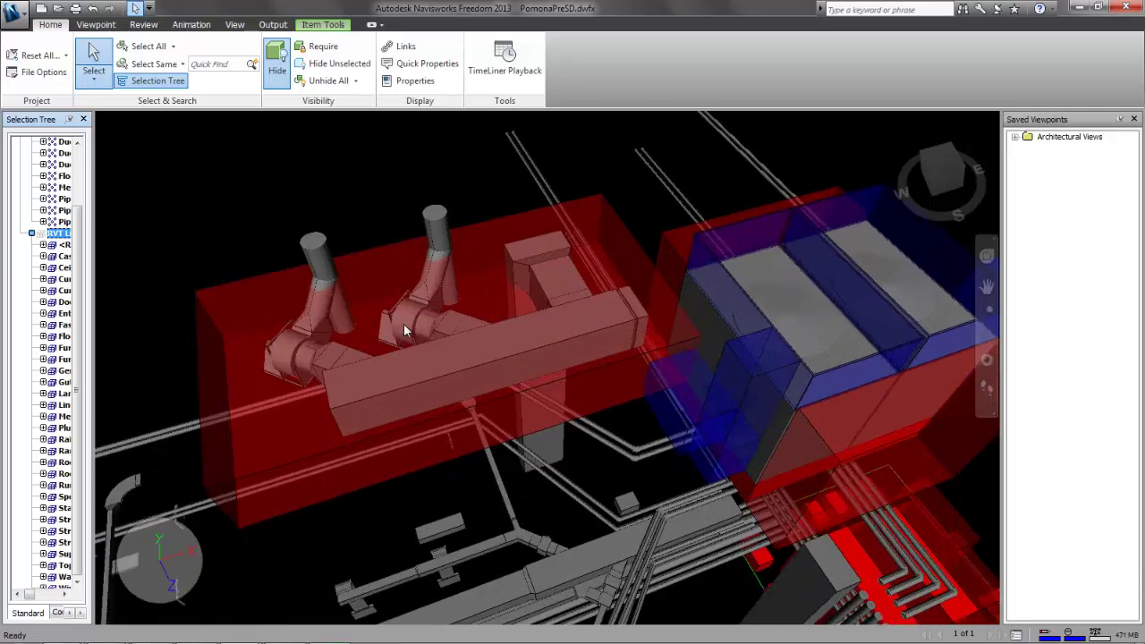
scroll(422, 322, down, 5)
shift+middle_drag(468, 325, 508, 363)
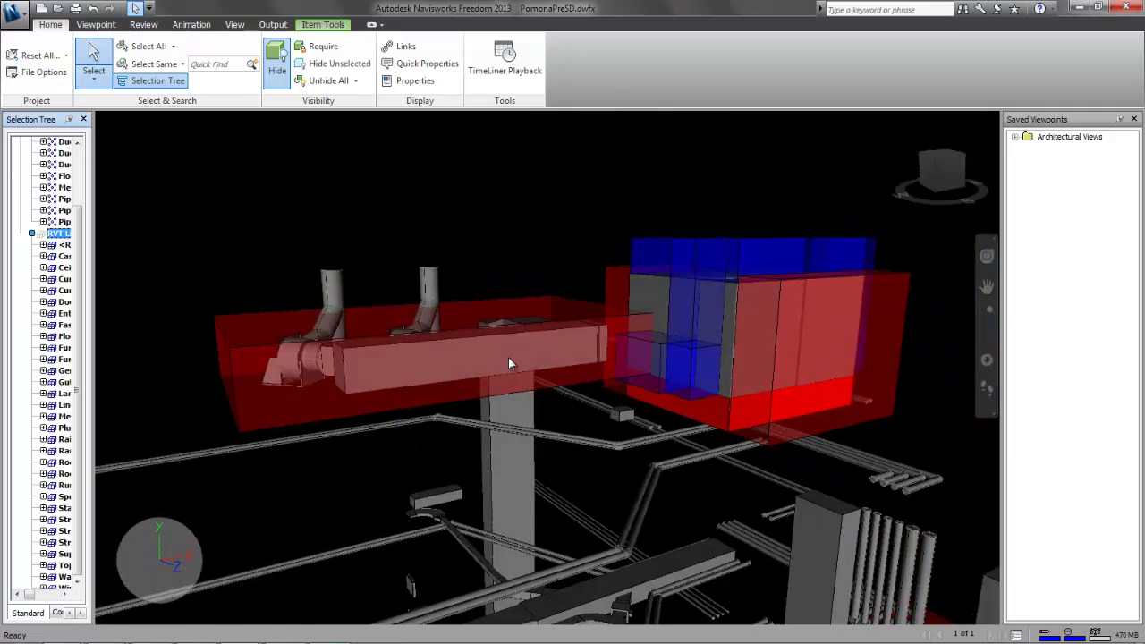
Examine the ducts, pipe runs and rooftop equipment from below, from among the ductwork, and from farther out around the whole system.
scroll(677, 362, down, 4)
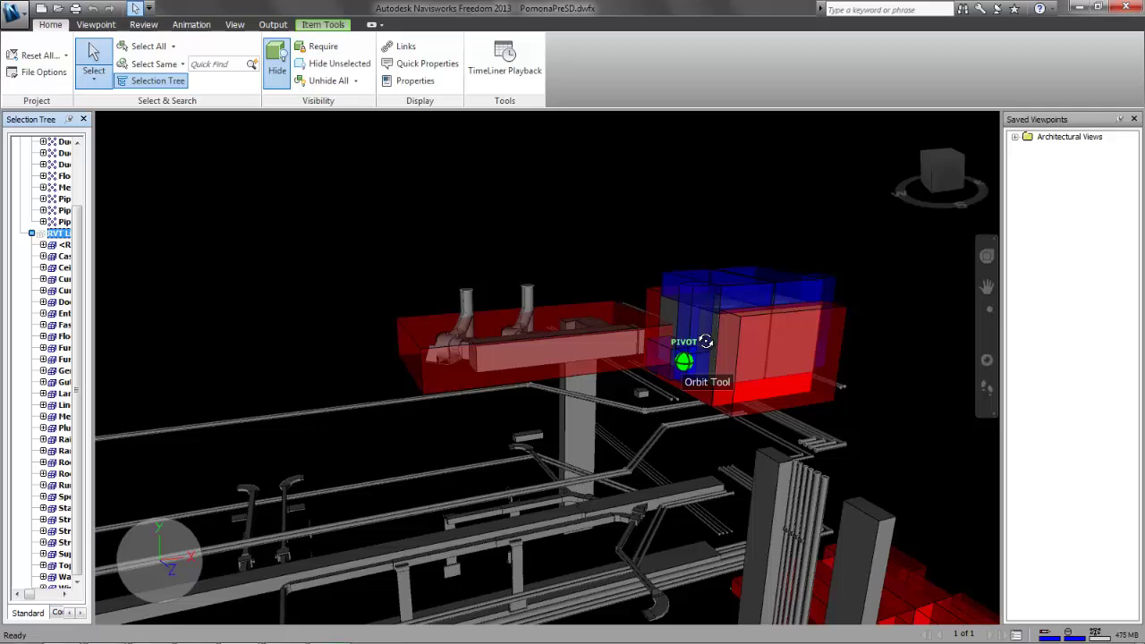
middle_drag(686, 358, 740, 465)
scroll(731, 441, down, 2)
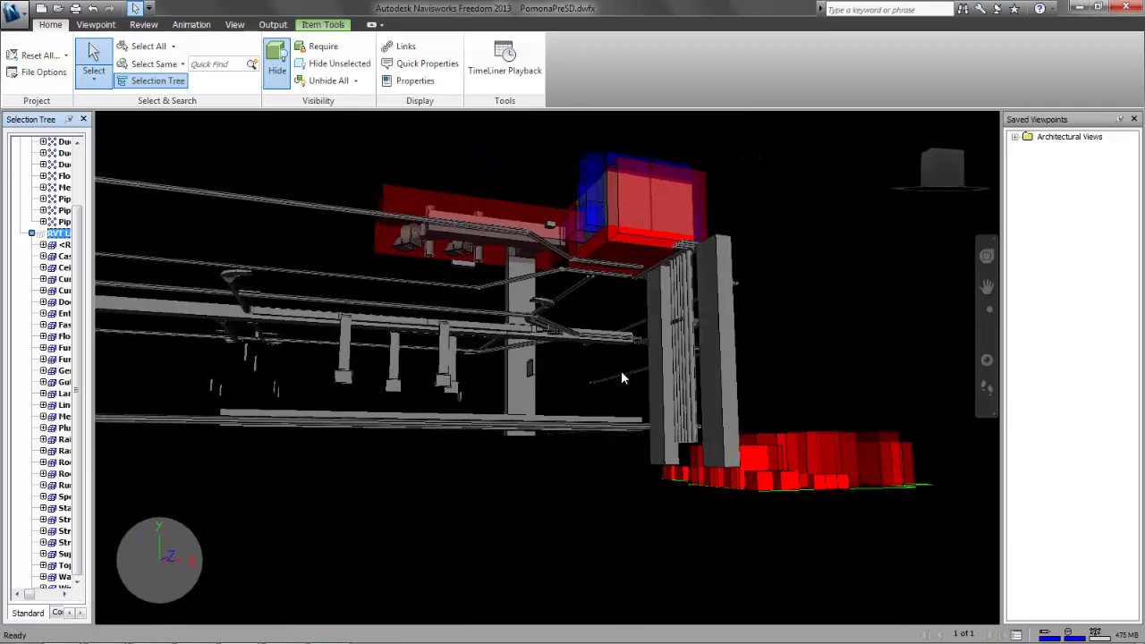
shift+middle_drag(621, 378, 793, 355)
shift+middle_drag(510, 364, 627, 286)
scroll(577, 390, up, 3)
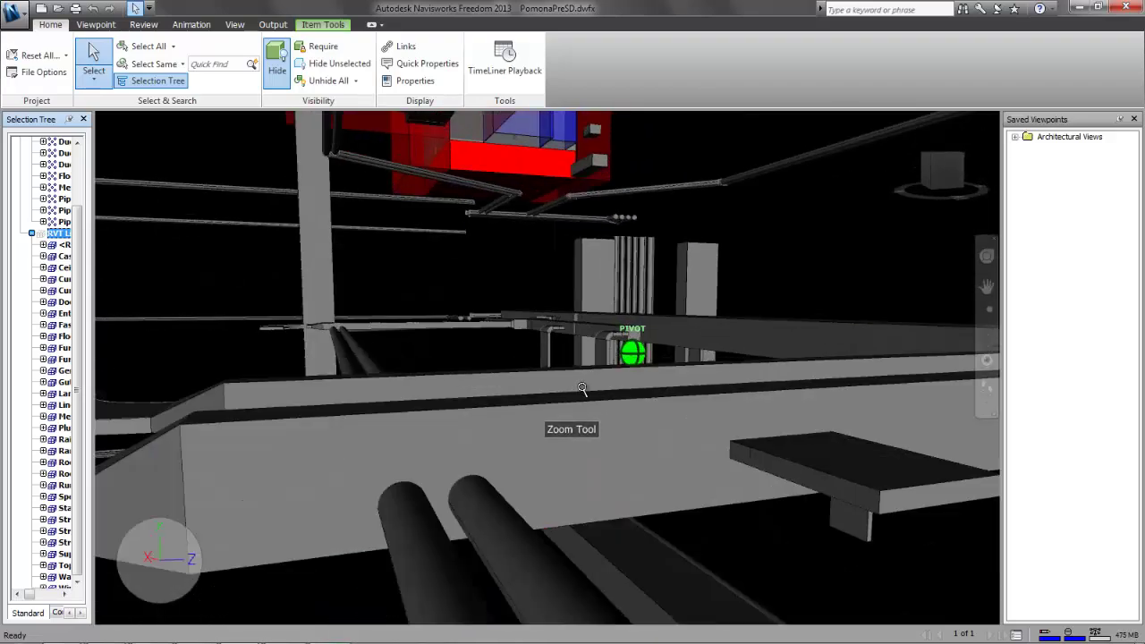
scroll(537, 390, down, 3)
shift+middle_drag(531, 390, 660, 373)
scroll(576, 383, up, 2)
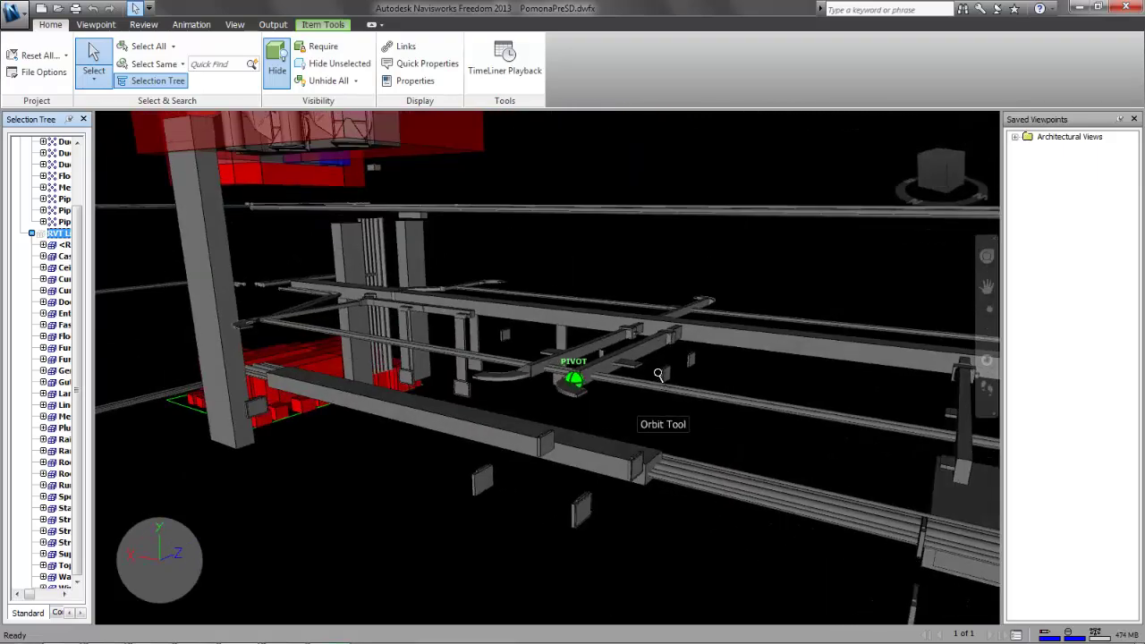
scroll(573, 385, down, 4)
shift+middle_drag(787, 360, 370, 384)
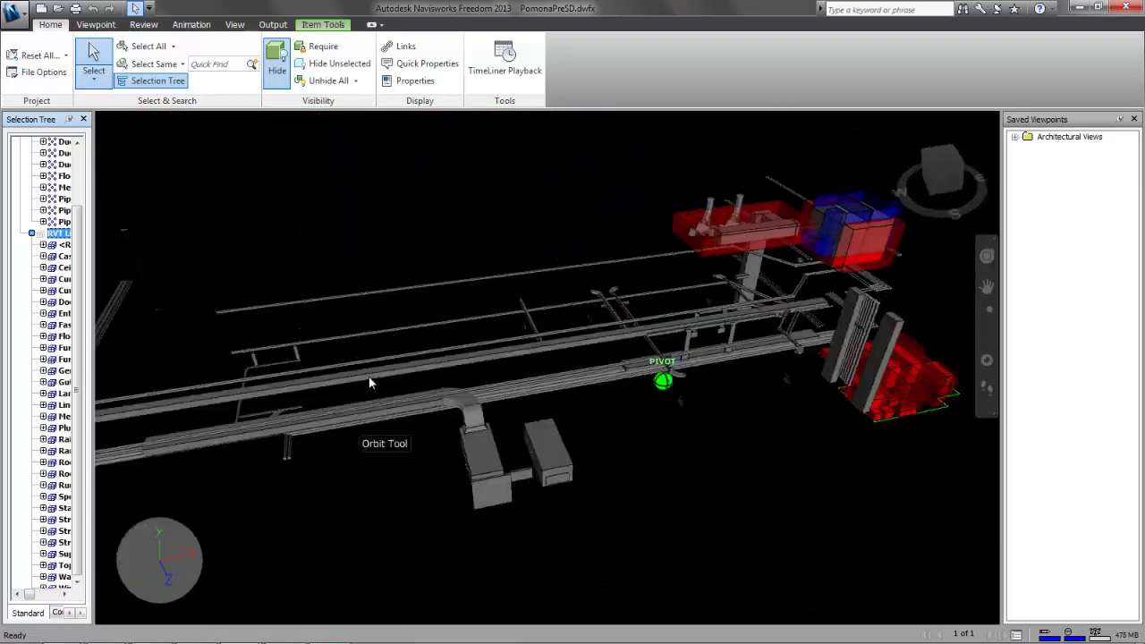
scroll(703, 350, down, 2)
shift+middle_drag(704, 350, 367, 384)
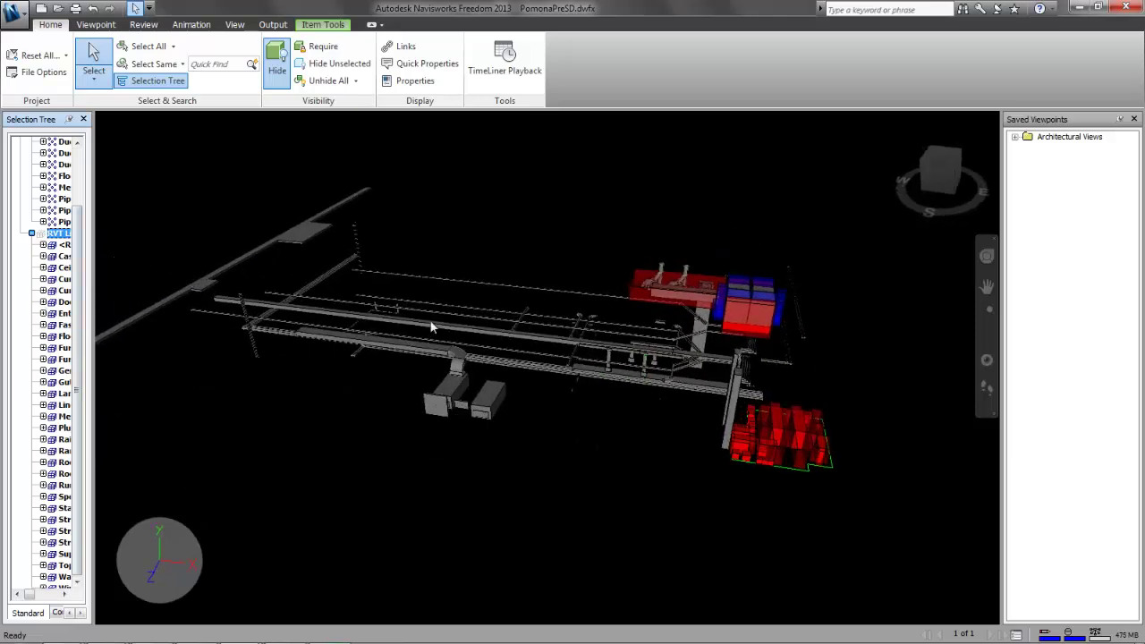
Select the freestanding DD_AirHandler unit, then the neighbouring air handler connected to the main duct, for a closer view.
scroll(684, 357, up, 2)
right_click(387, 416)
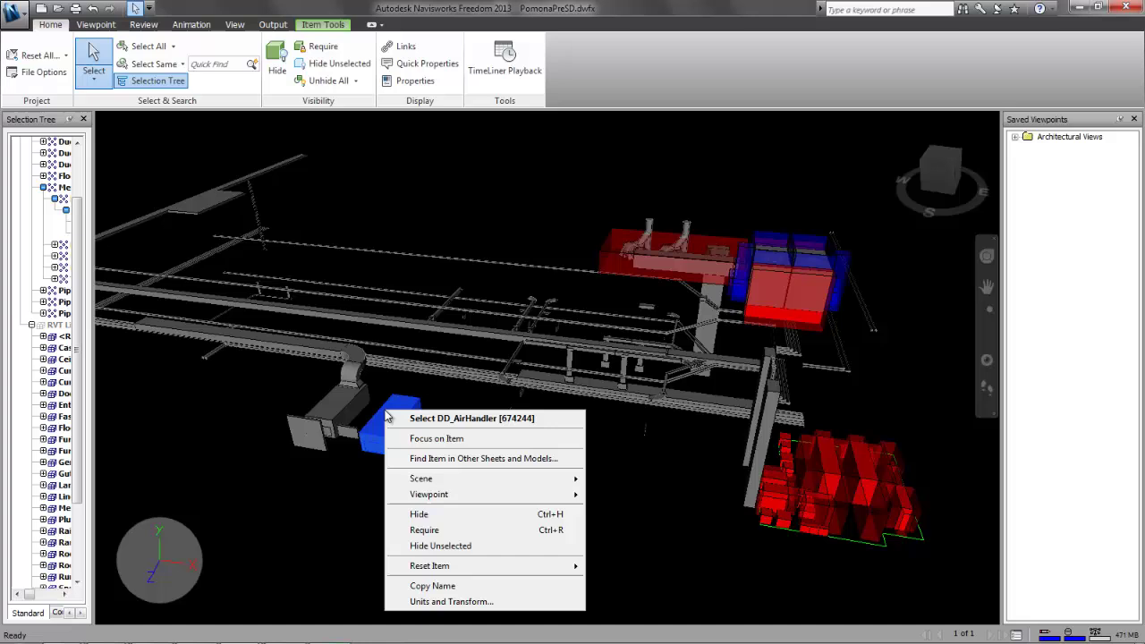
click(422, 420)
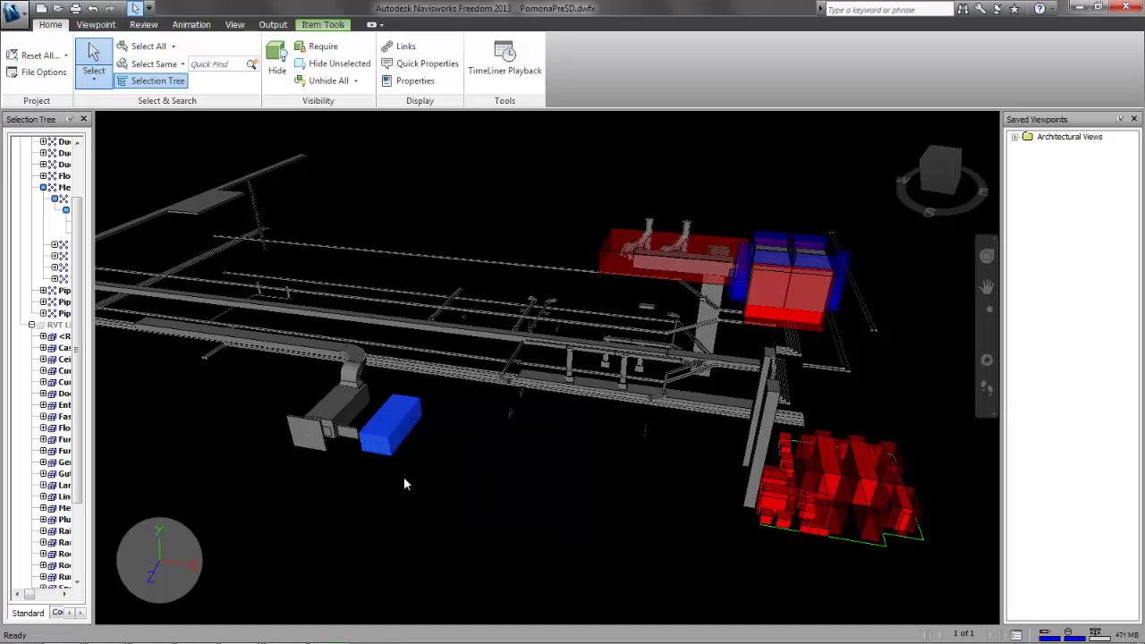
click(338, 403)
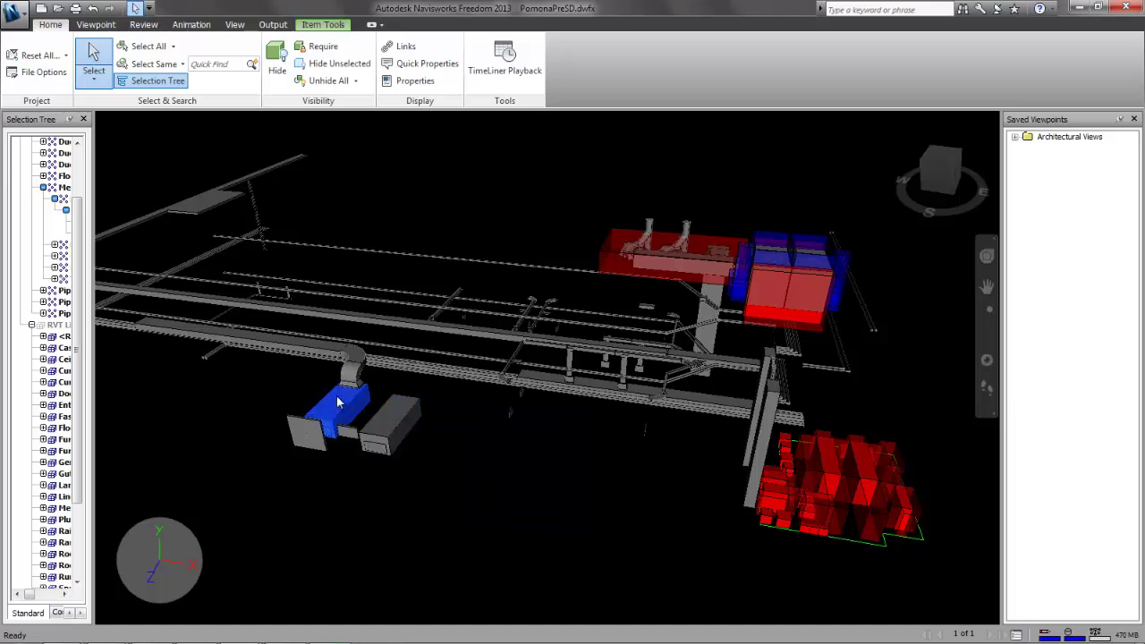
scroll(358, 400, up, 3)
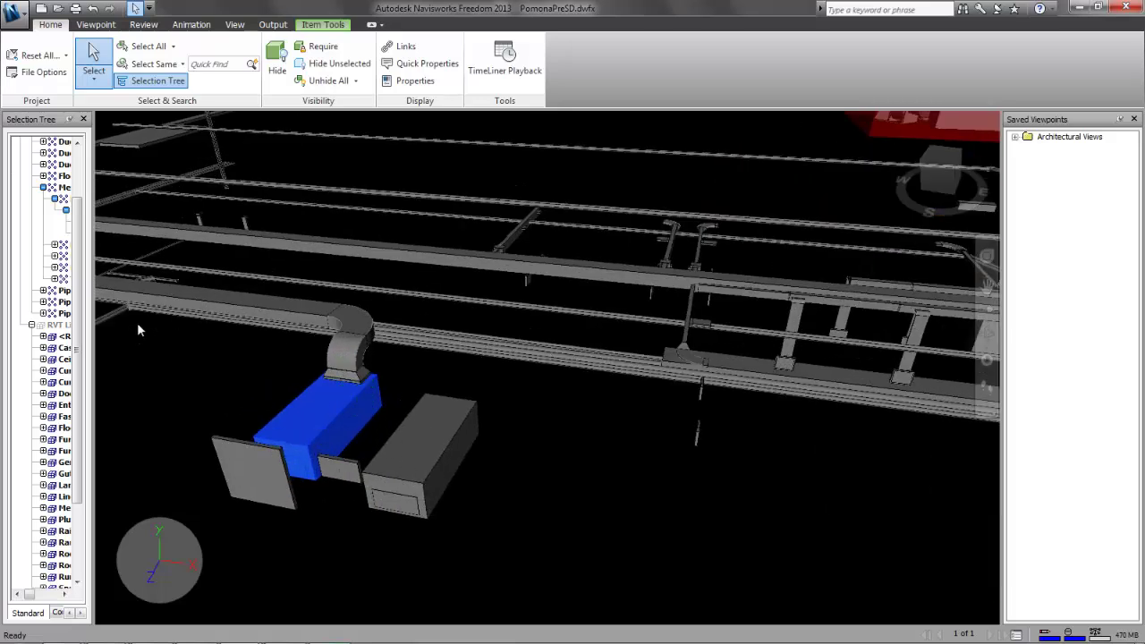
Widen the Selection Tree to show full item names, check the commands available for DD_AirHandler [674574], and clear the selection.
drag(94, 313, 311, 329)
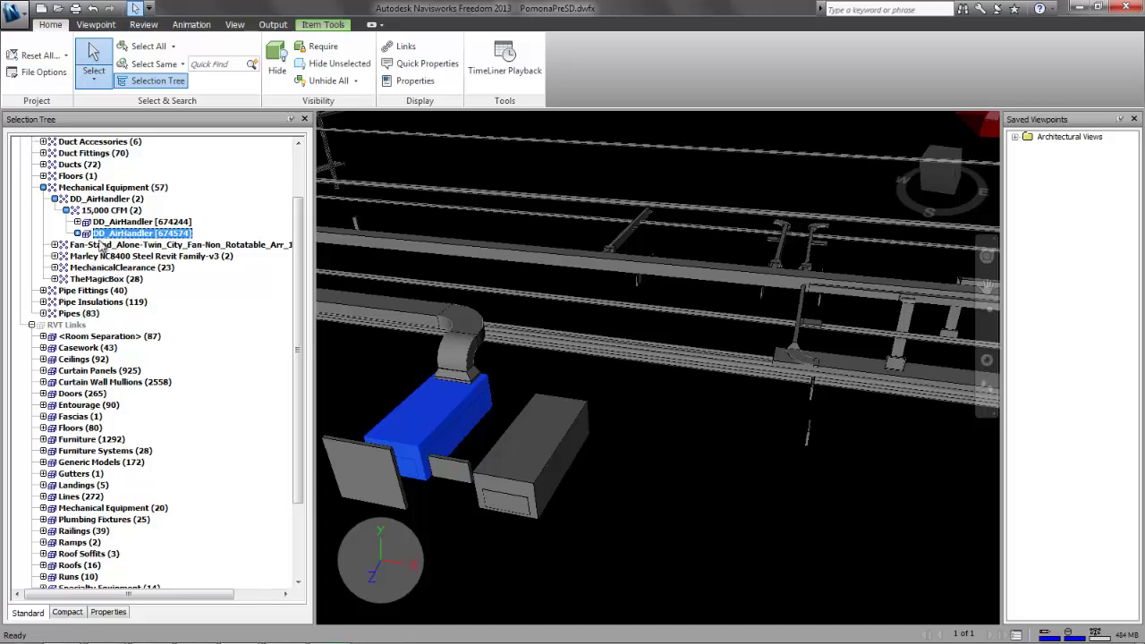
right_click(107, 235)
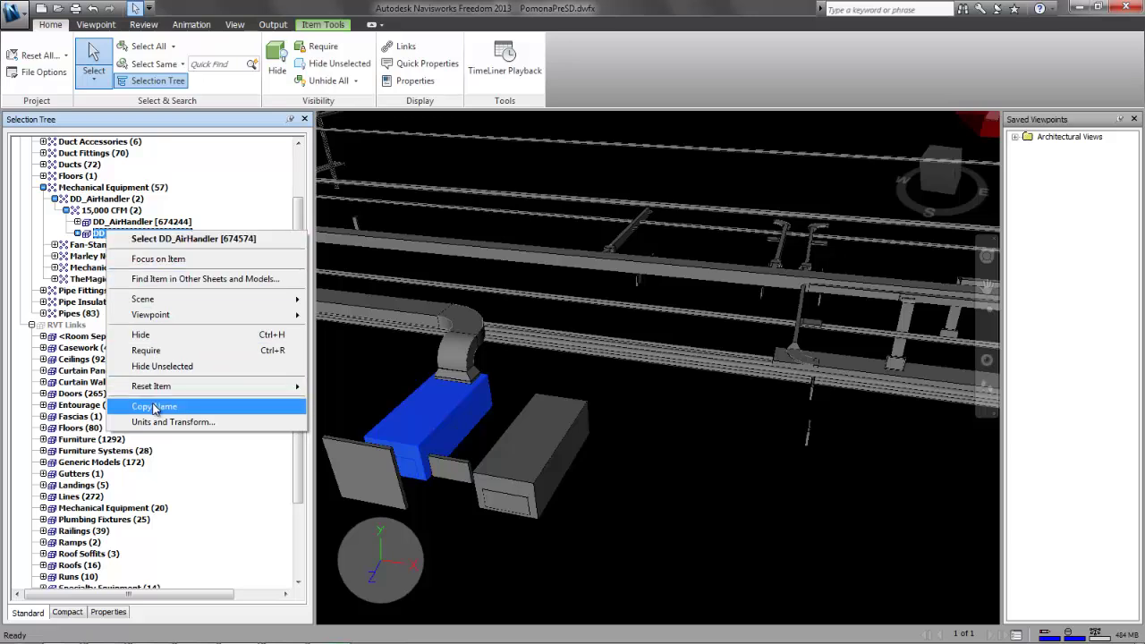
click(16, 237)
Expand DD_AirHandler [674574] in the Selection Tree to inspect its component parts, and collapse it again.
click(78, 234)
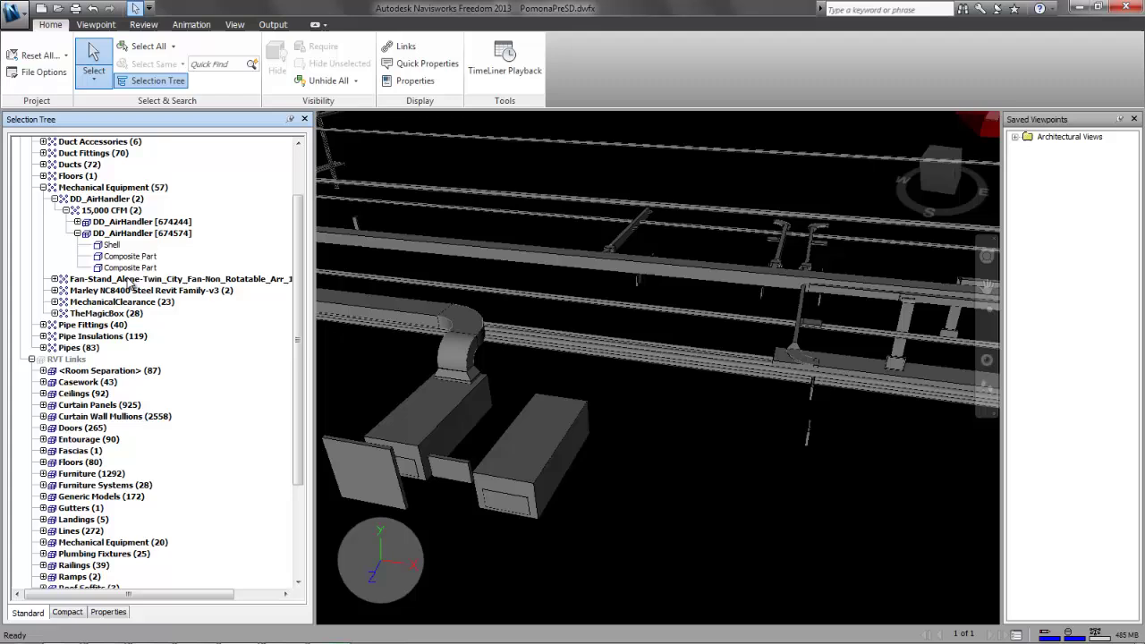
click(78, 233)
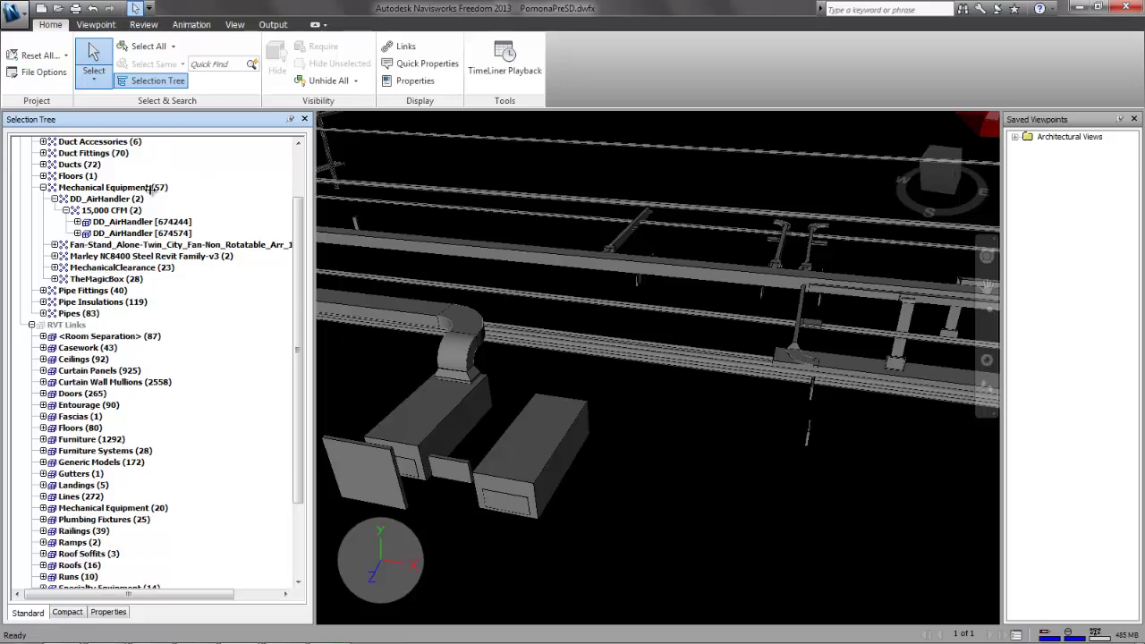
scroll(475, 318, down, 5)
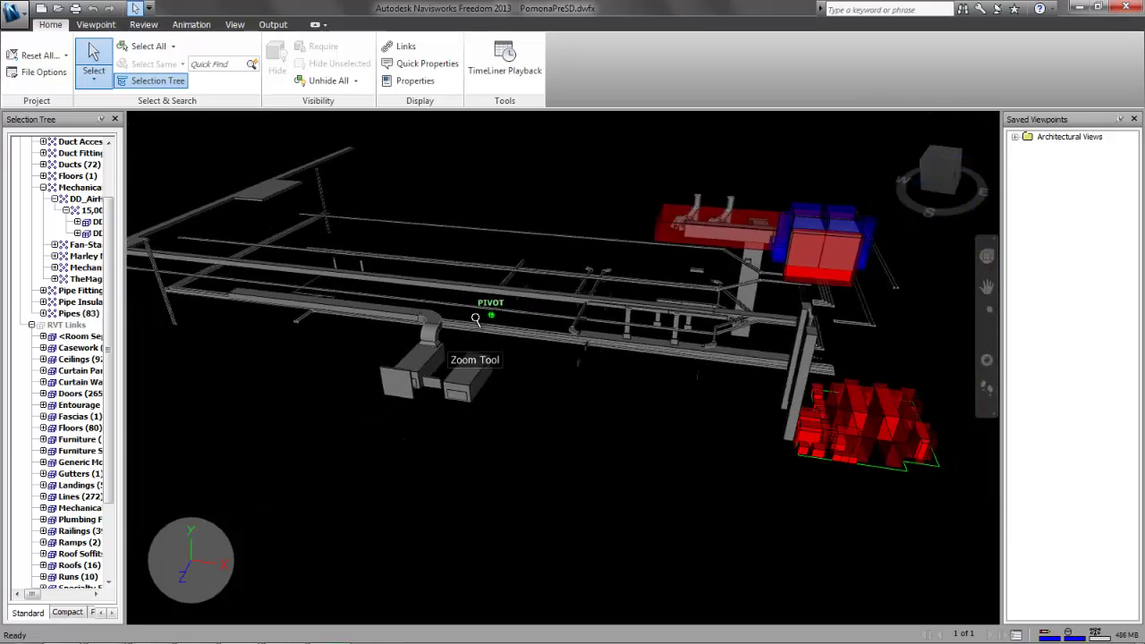